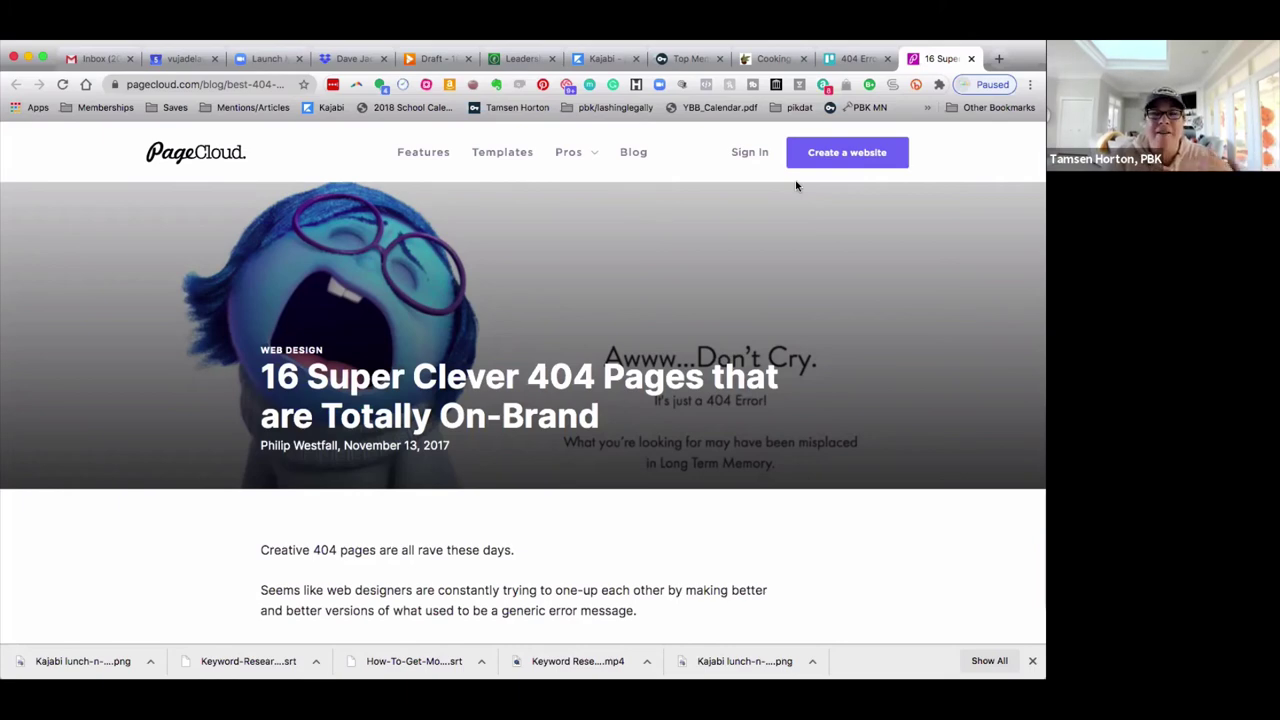
# - Read the article's introduction on on-brand 404 pages and its list of featured brands, down to the Marvel section
pyautogui.scroll(-2, 706, 294)
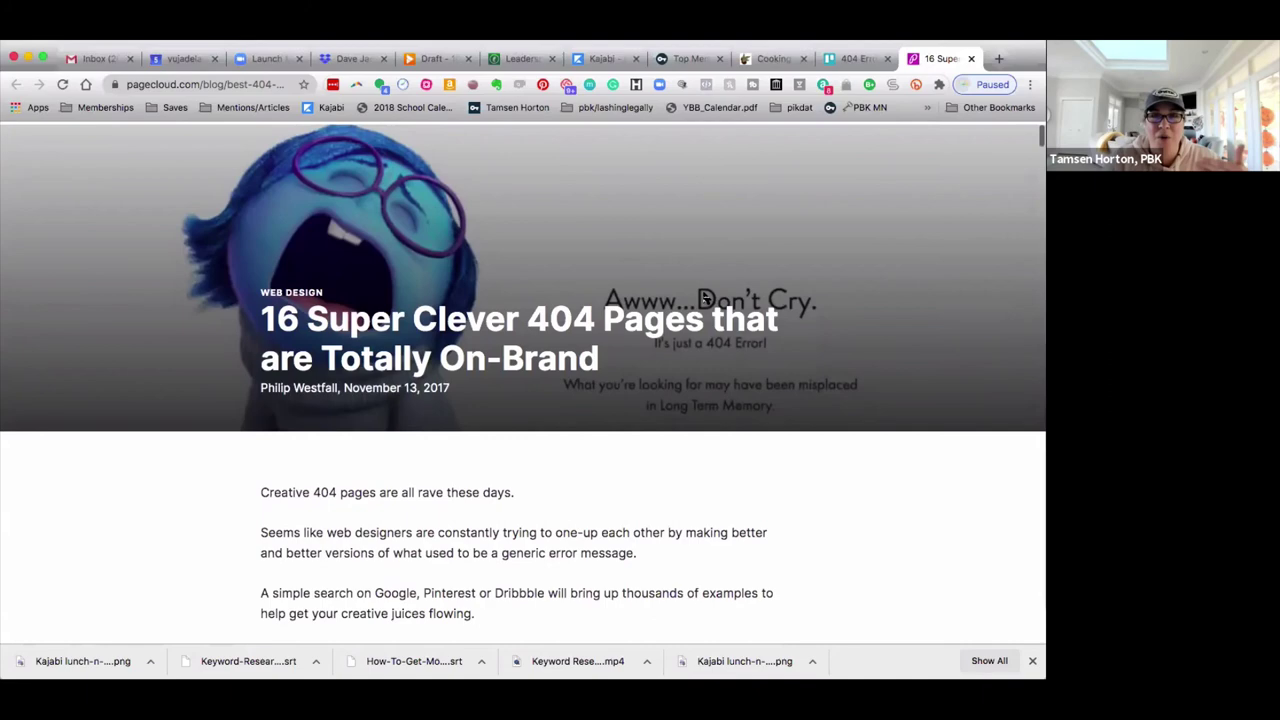
pyautogui.scroll(-4, 706, 296)
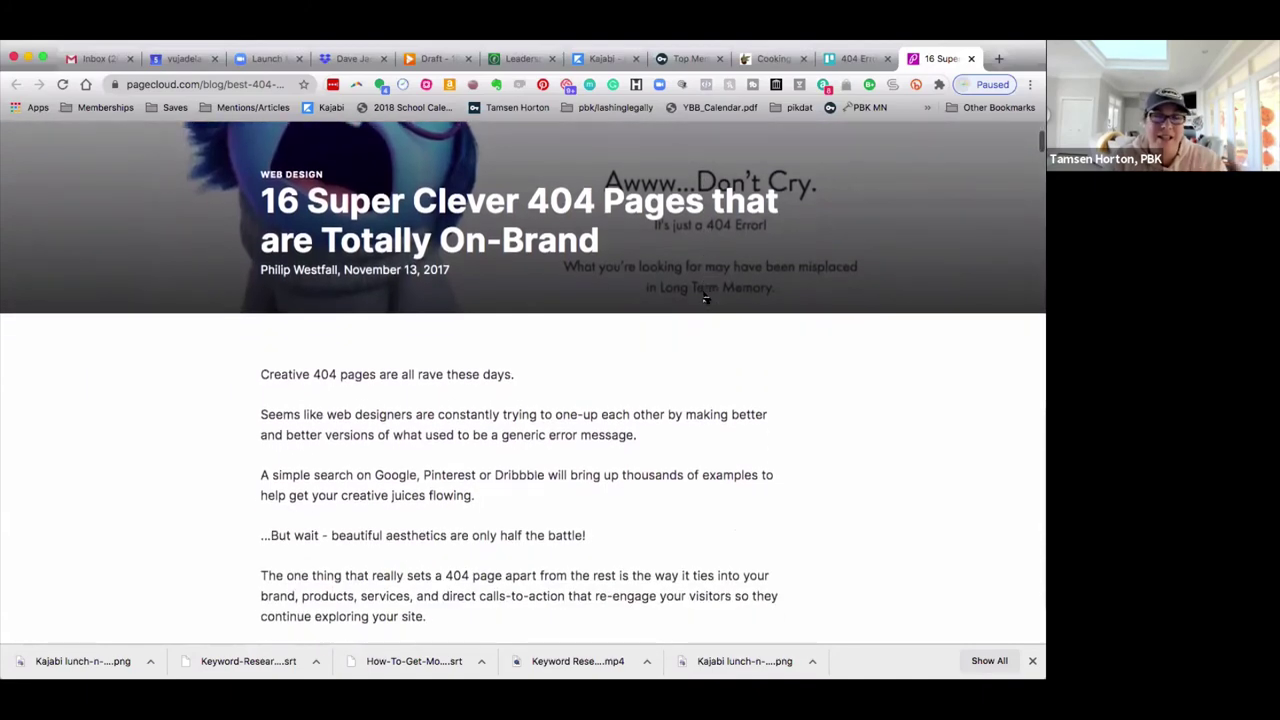
pyautogui.scroll(-3, 706, 297)
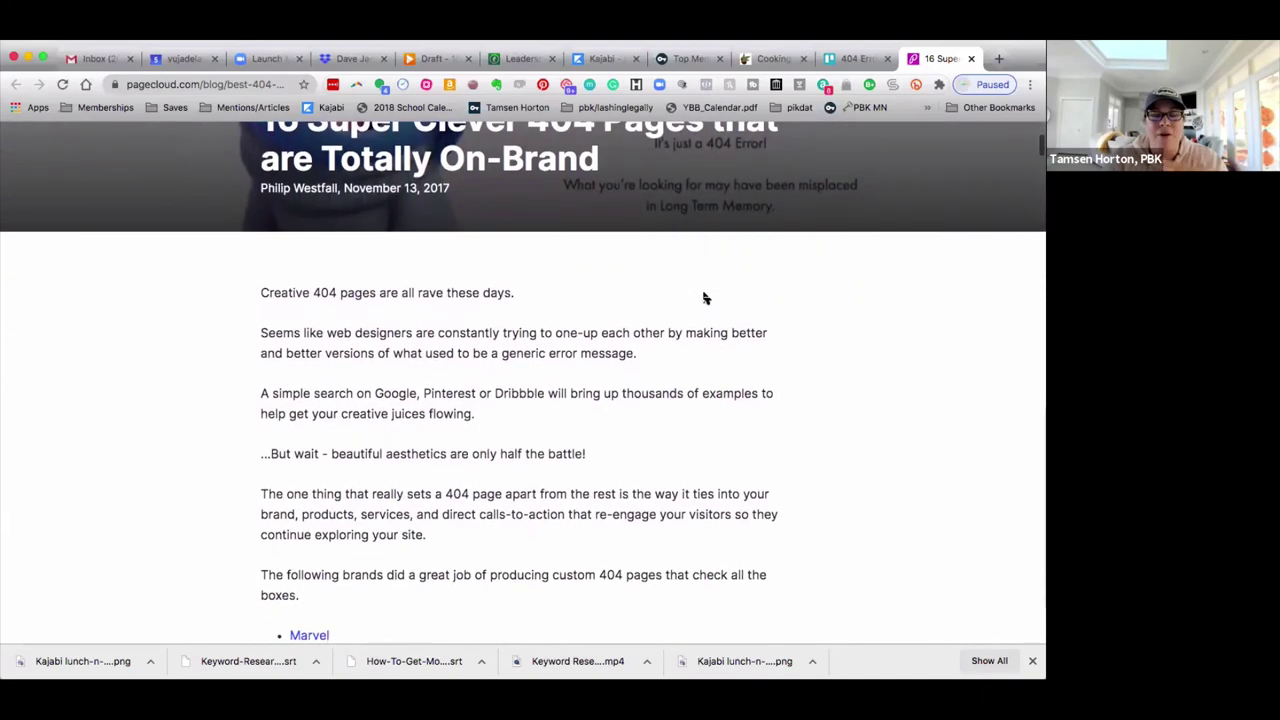
pyautogui.scroll(-3, 706, 297)
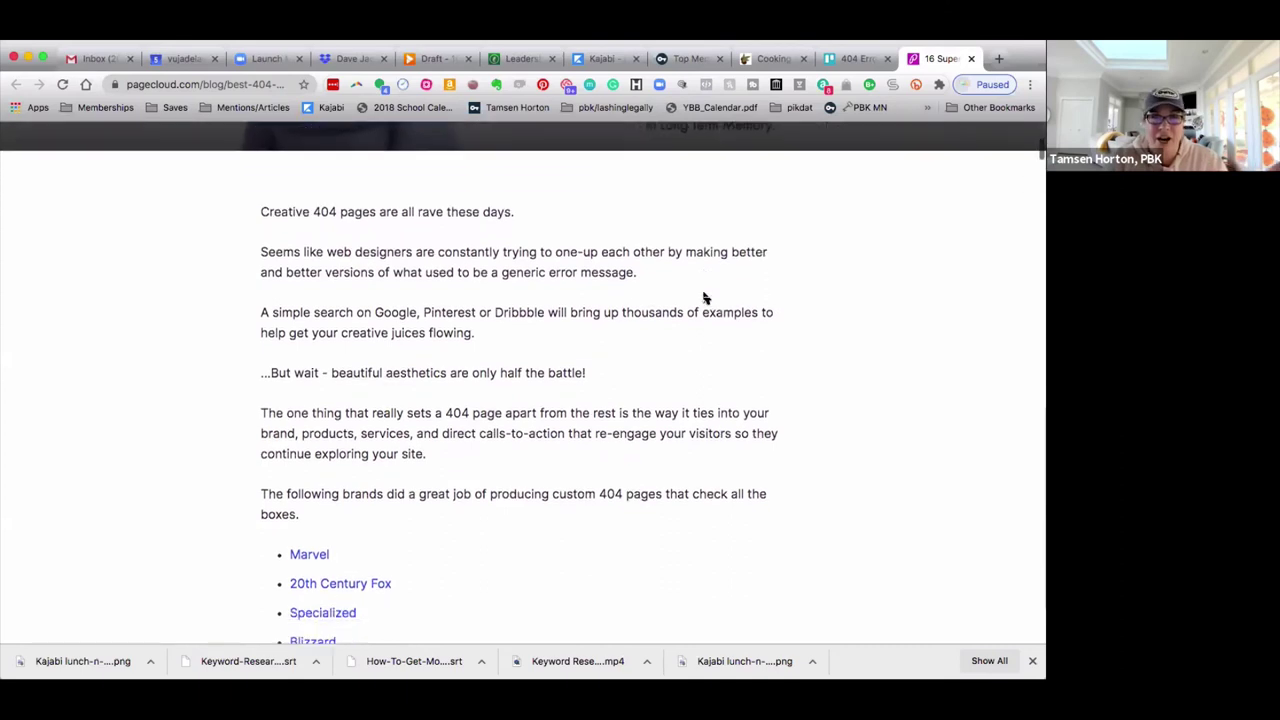
pyautogui.scroll(-8, 706, 297)
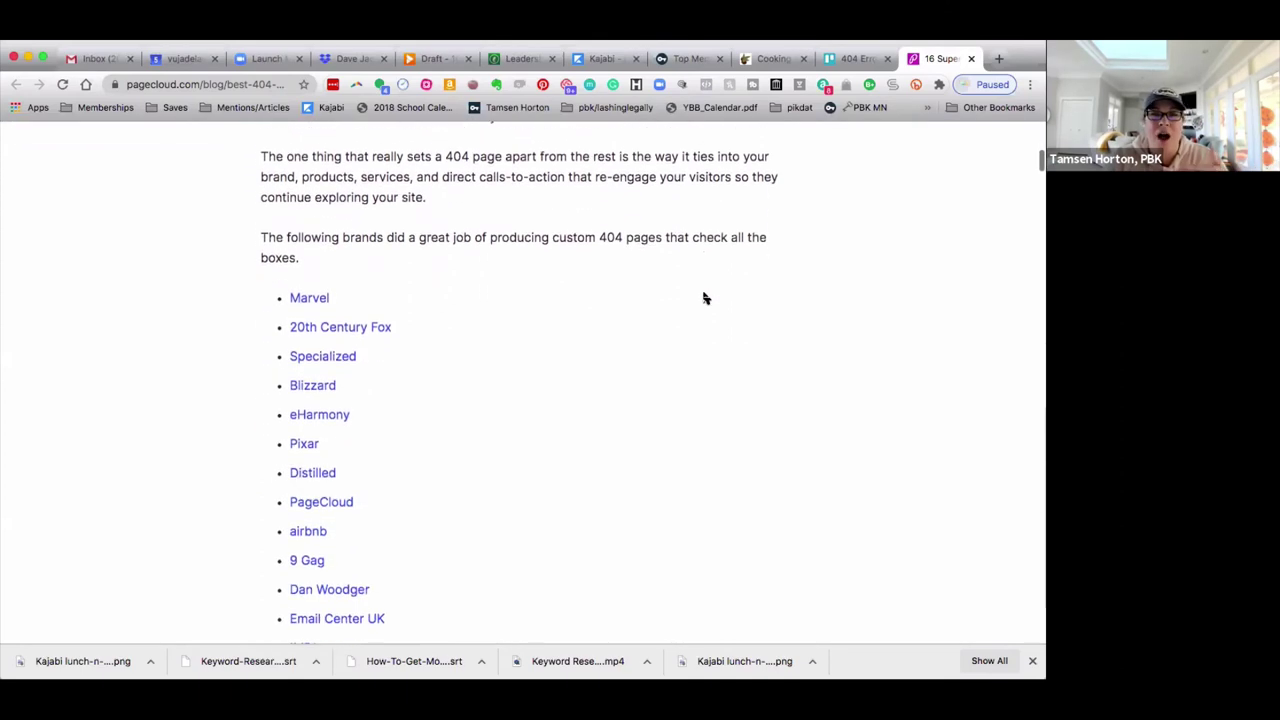
pyautogui.scroll(-8, 706, 298)
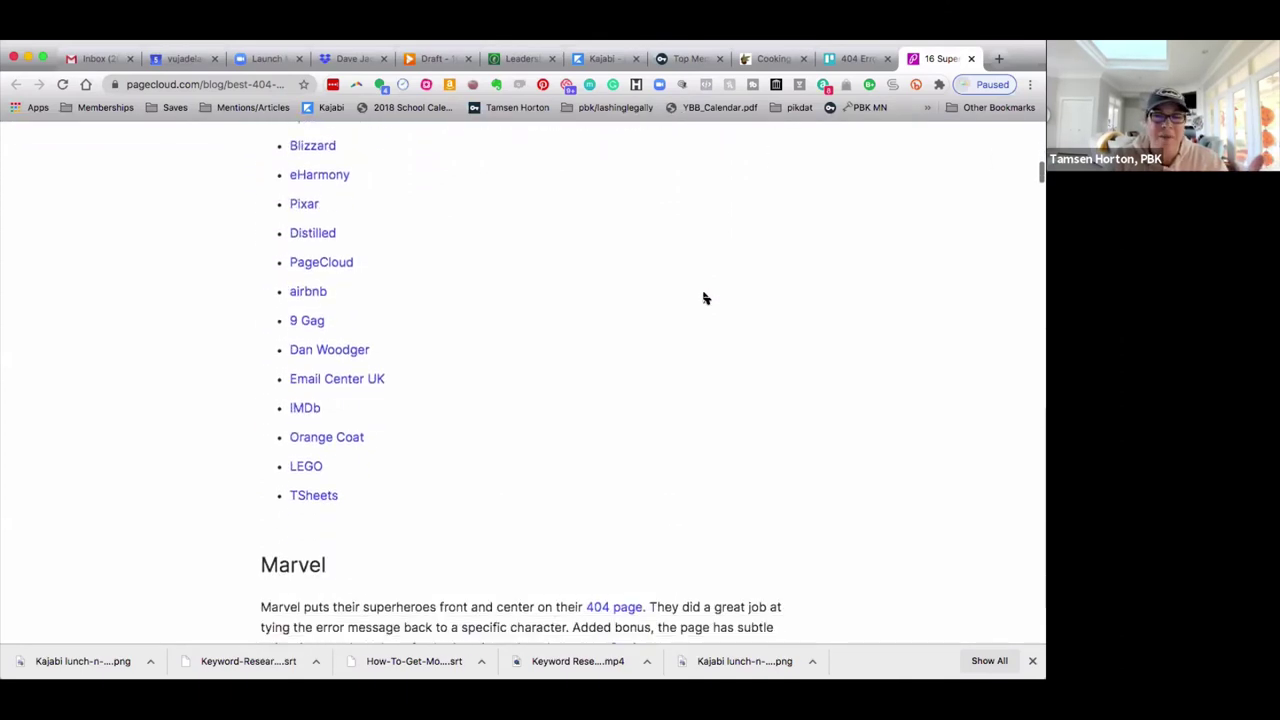
pyautogui.scroll(-4, 706, 297)
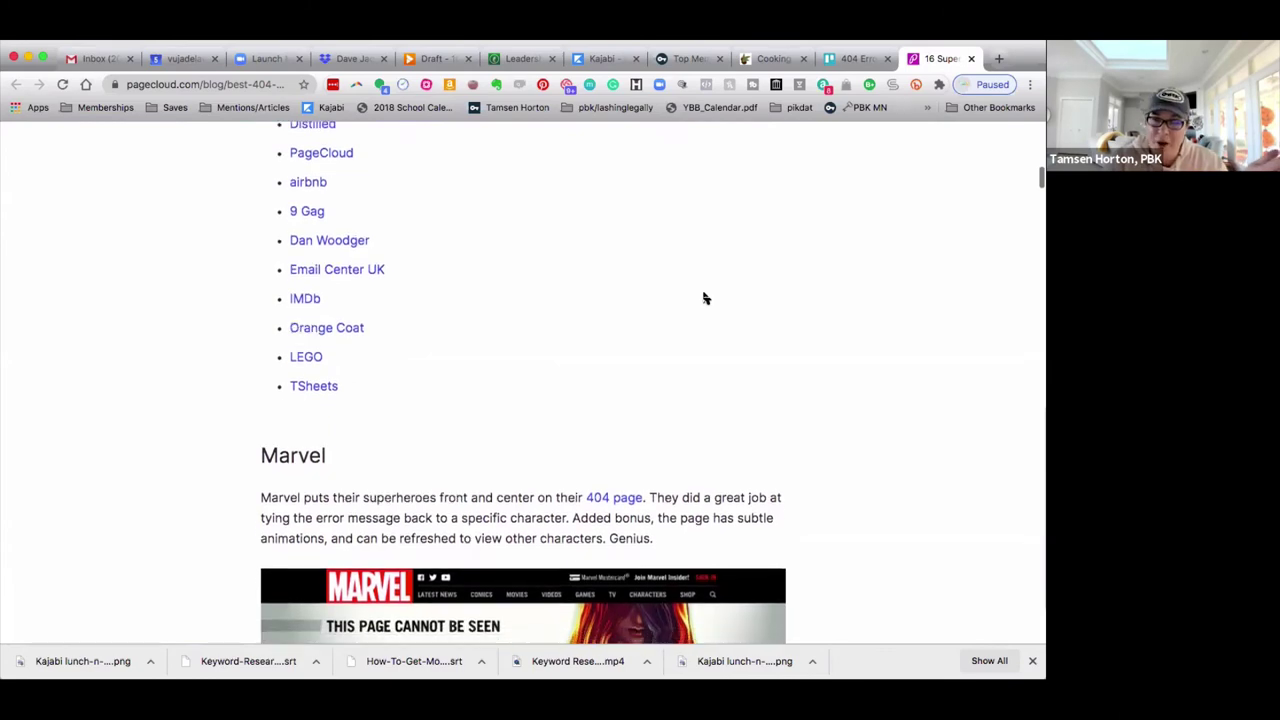
pyautogui.scroll(-2, 706, 297)
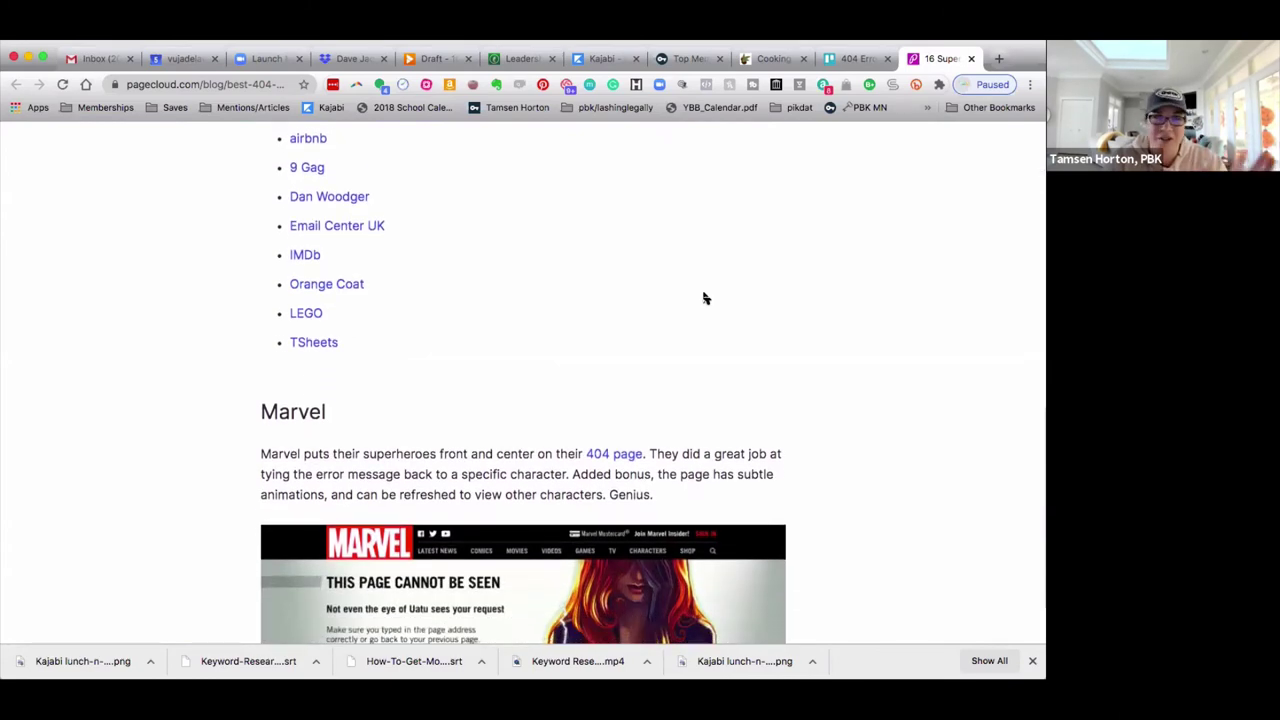
pyautogui.scroll(-3, 706, 298)
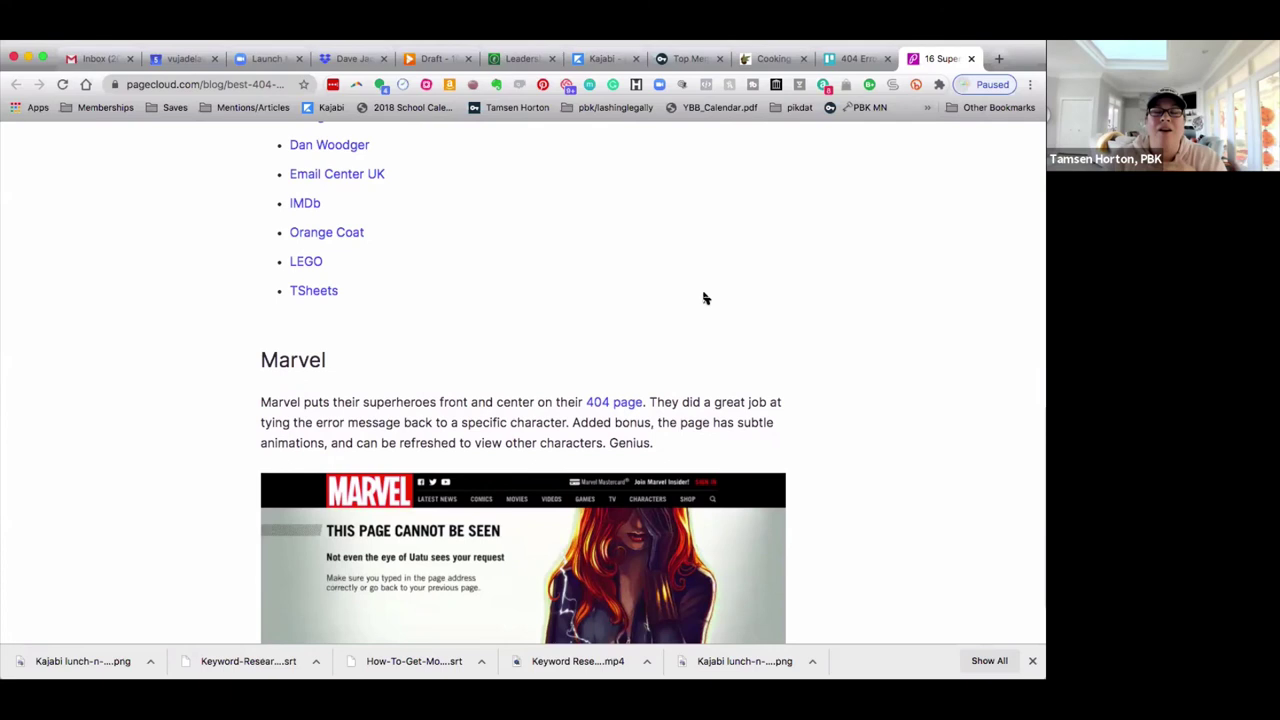
pyautogui.scroll(-1, 706, 297)
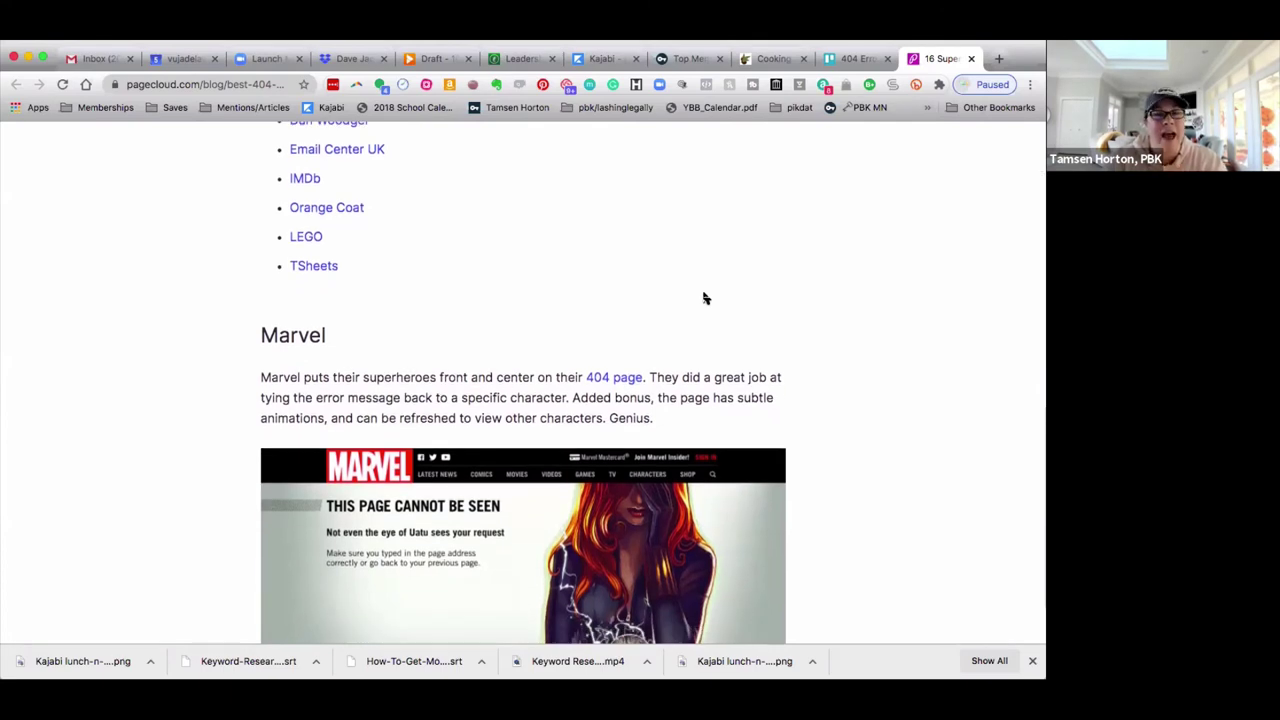
pyautogui.scroll(-3, 706, 297)
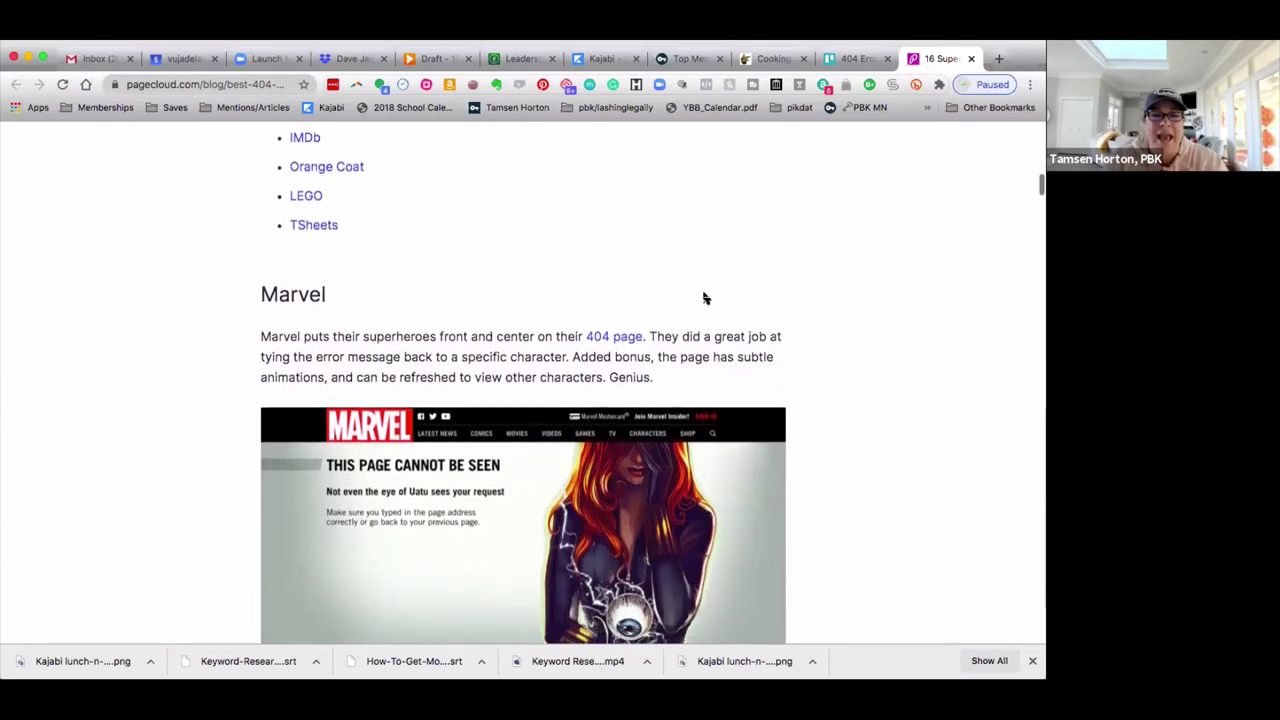
# - Examine the example 404 pages from Marvel, 20th Century Fox, Specialized, Blizzard and eHarmony in the article
pyautogui.scroll(-8, 705, 298)
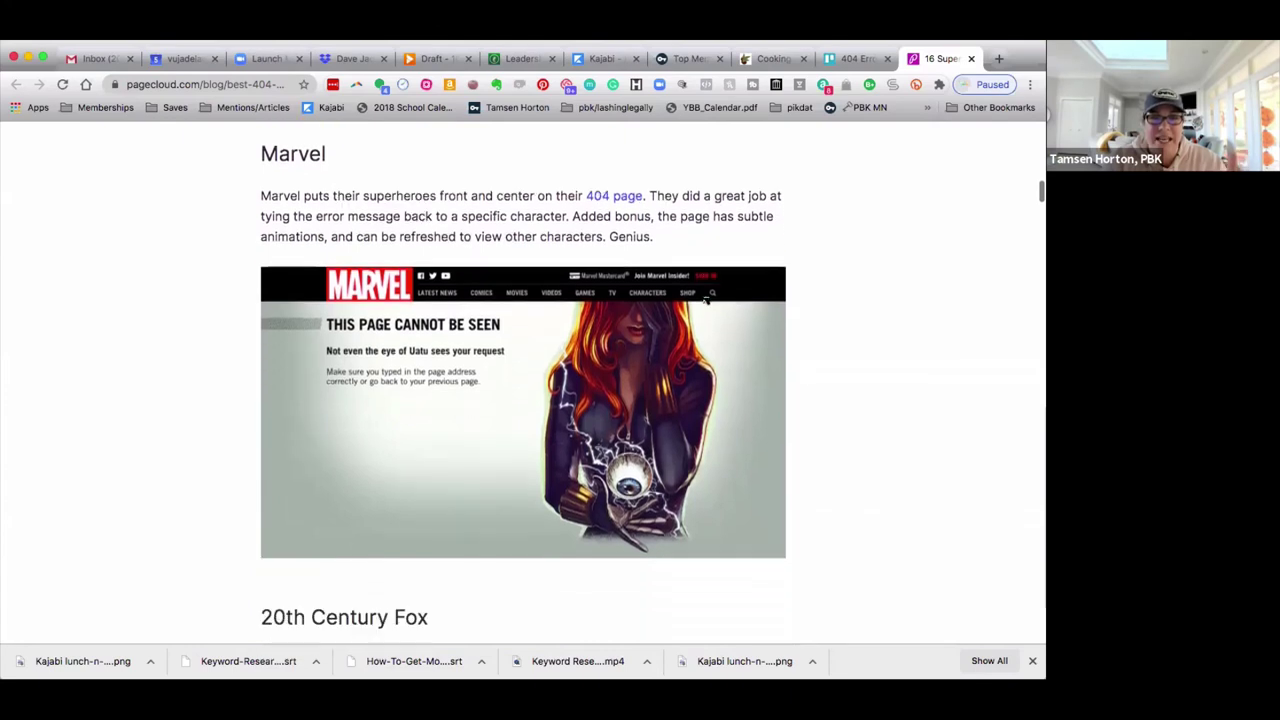
pyautogui.scroll(-8, 705, 298)
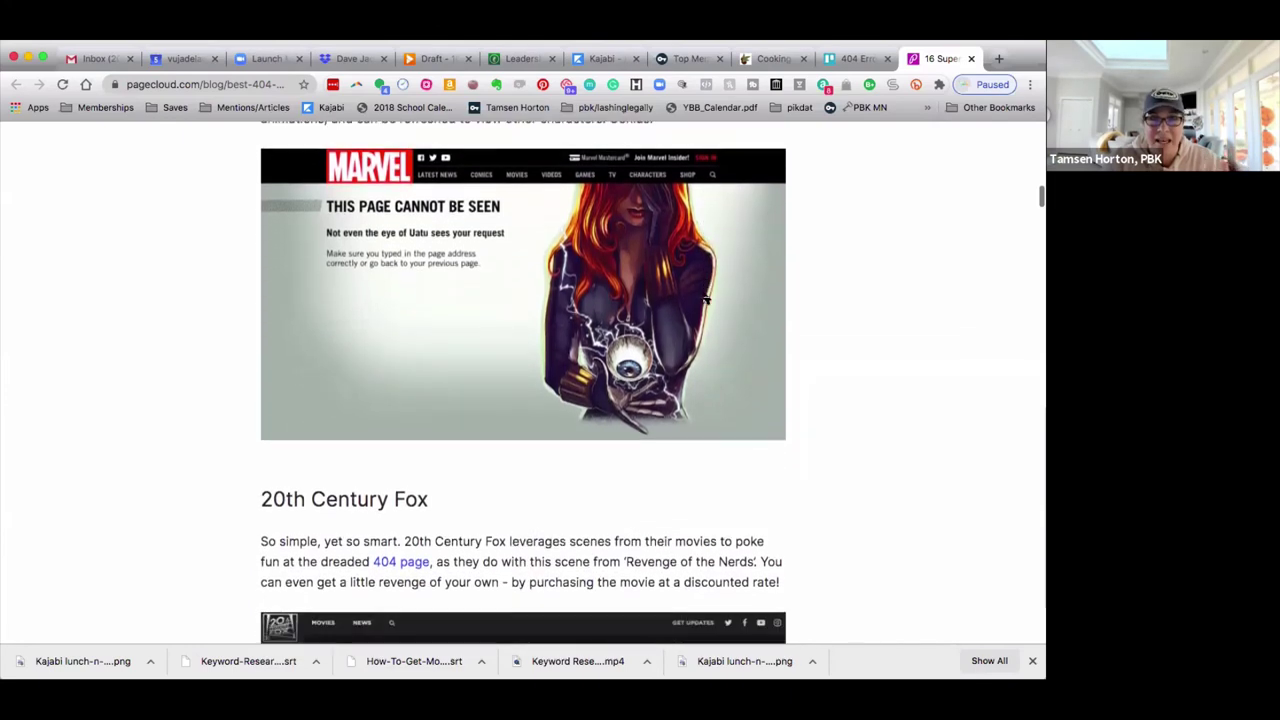
pyautogui.scroll(-9, 705, 298)
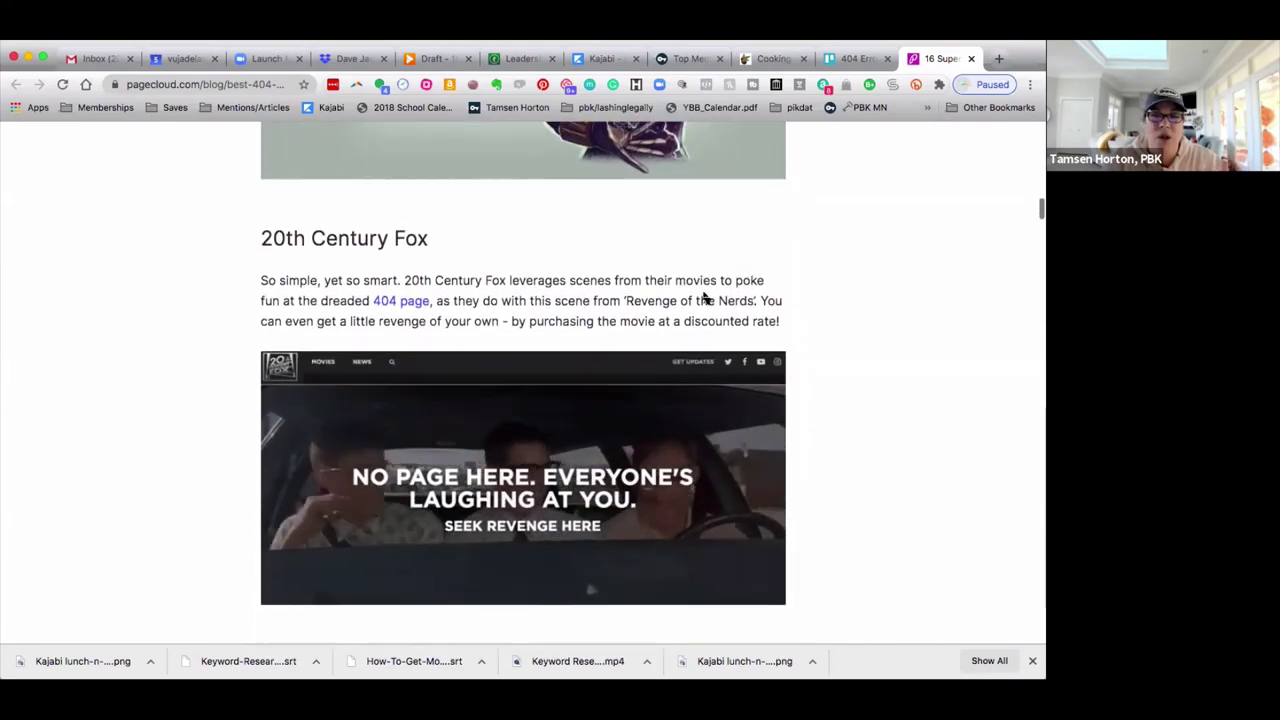
pyautogui.scroll(-11, 705, 298)
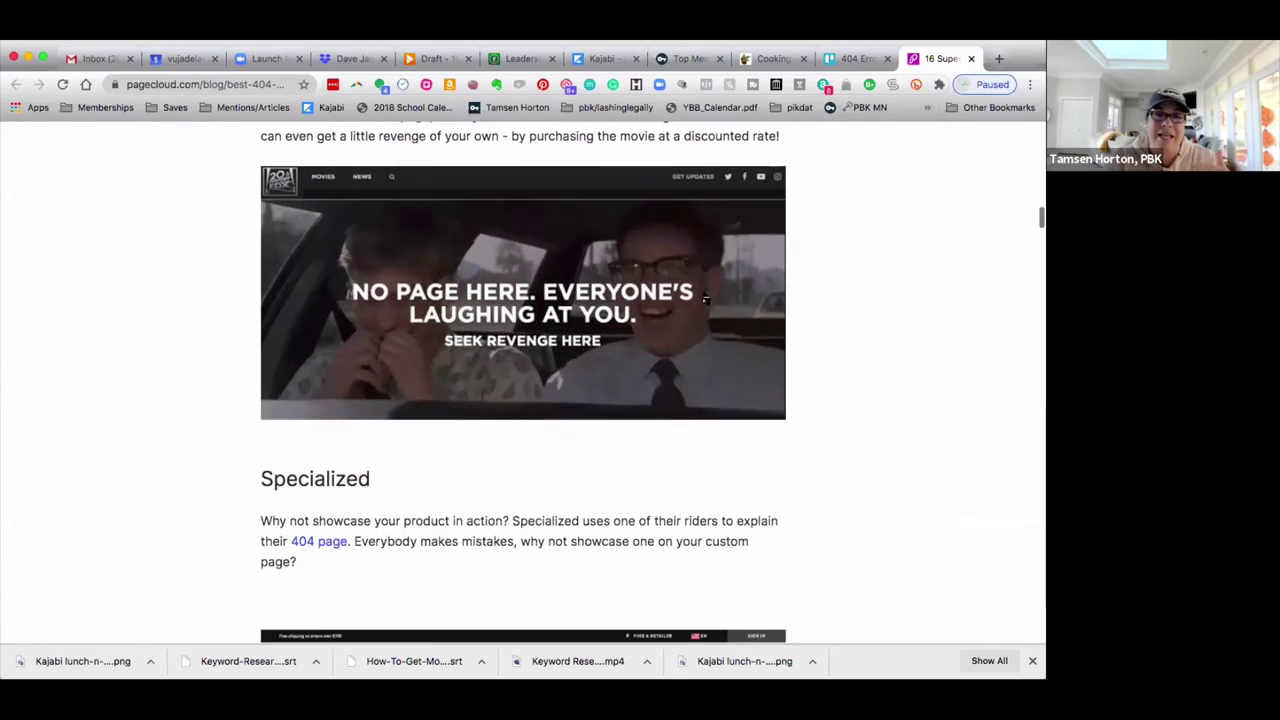
pyautogui.scroll(-9, 705, 298)
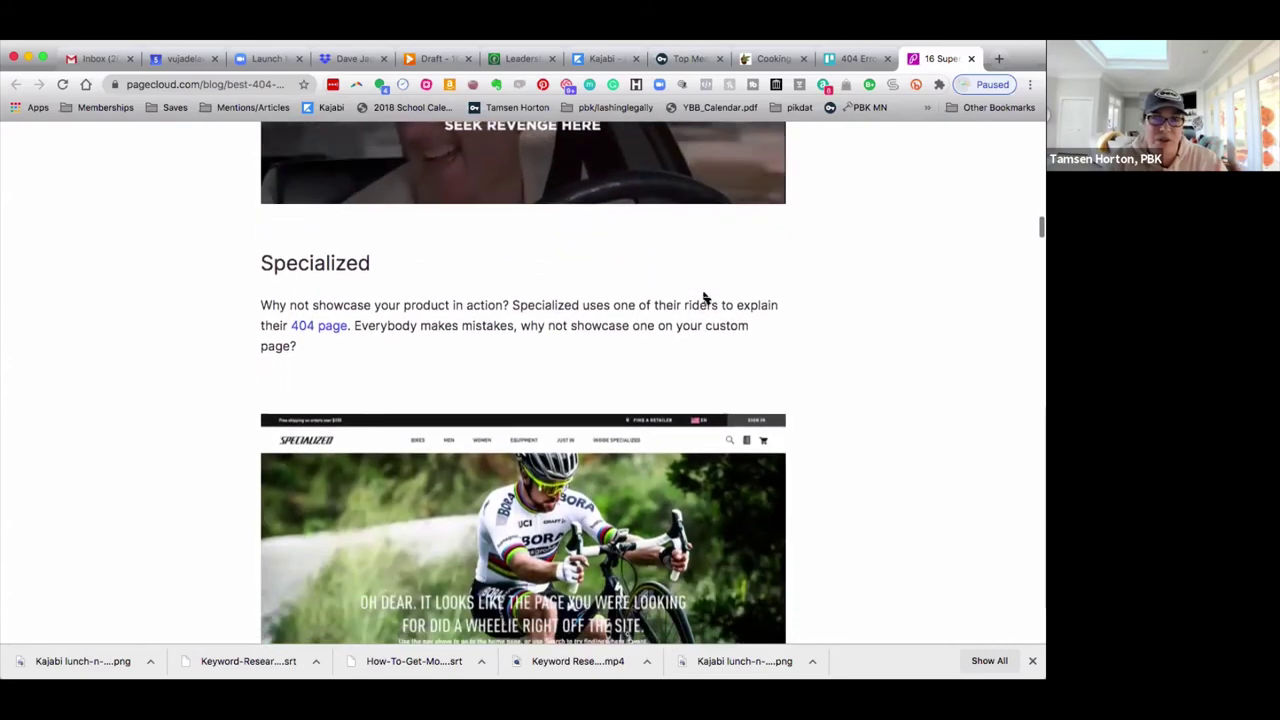
pyautogui.scroll(-10, 705, 298)
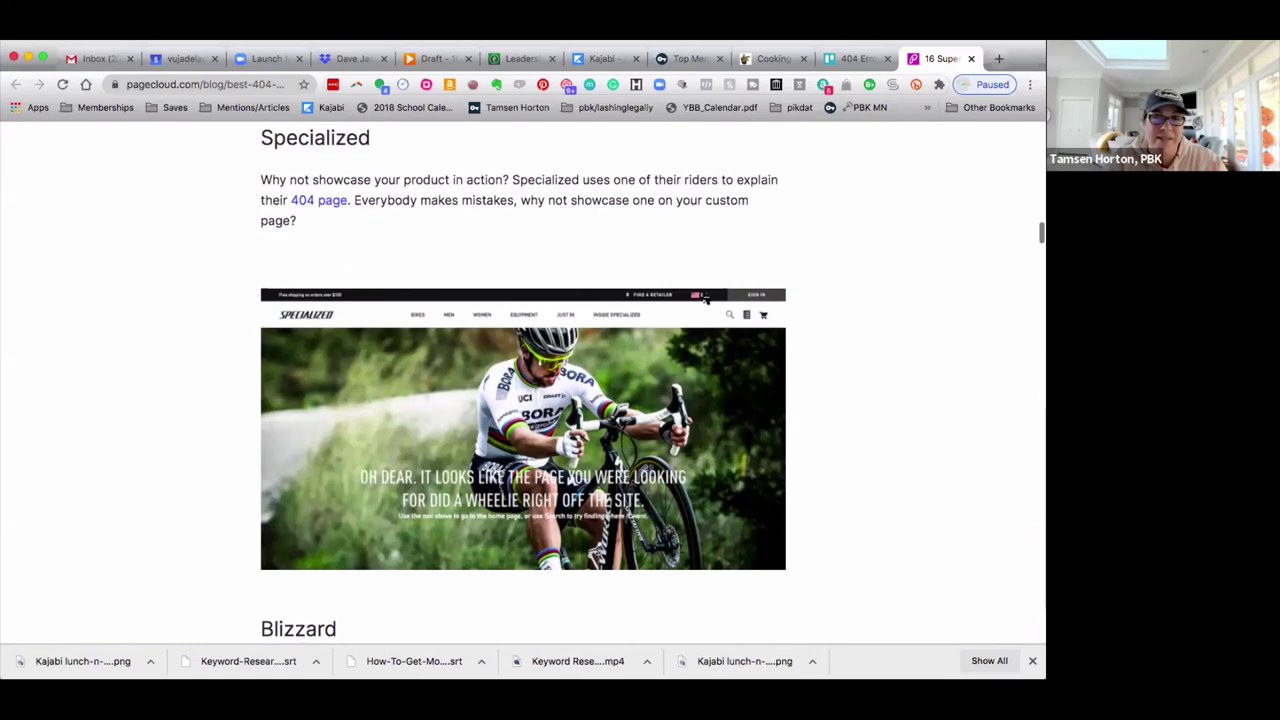
pyautogui.scroll(-10, 705, 298)
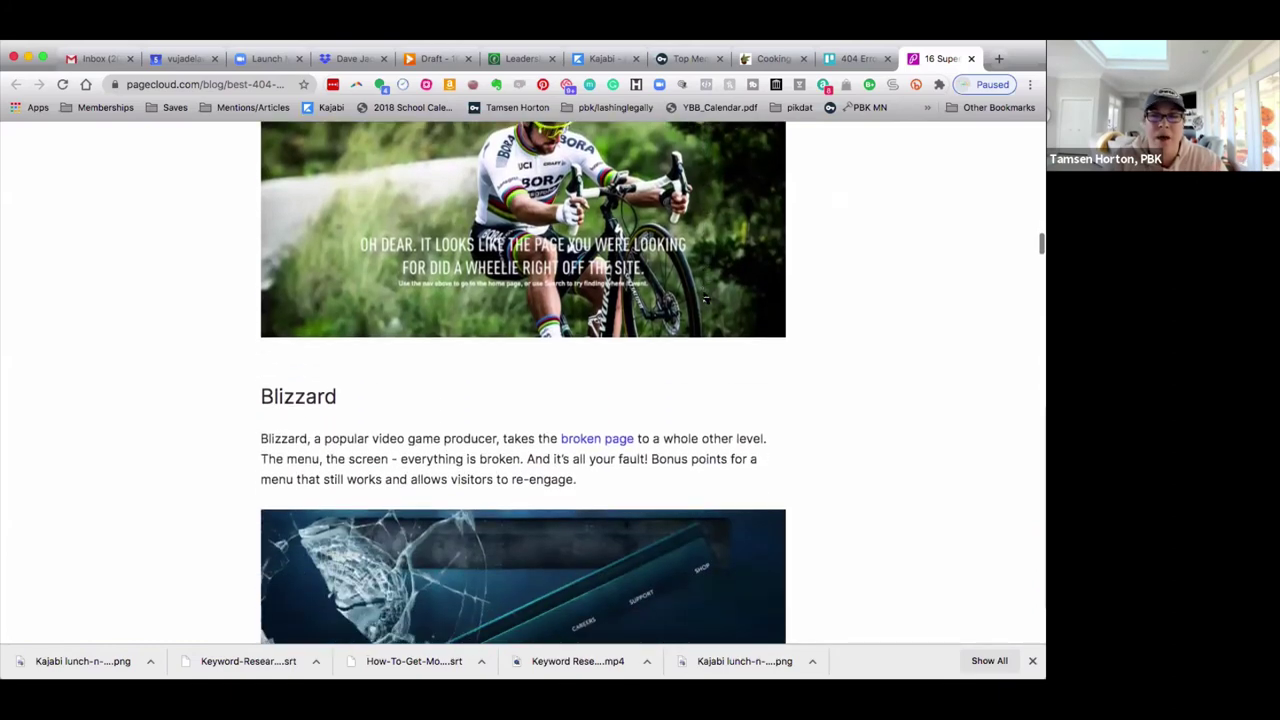
pyautogui.scroll(-9, 705, 298)
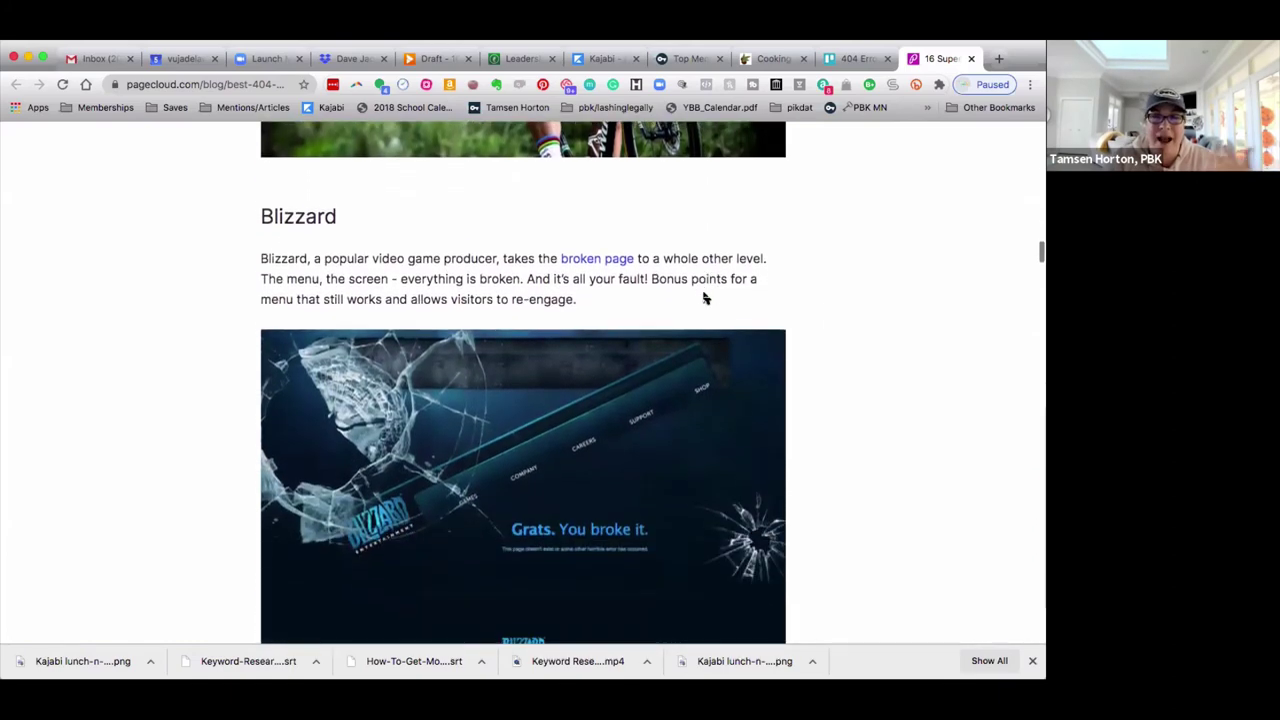
pyautogui.scroll(-20, 705, 298)
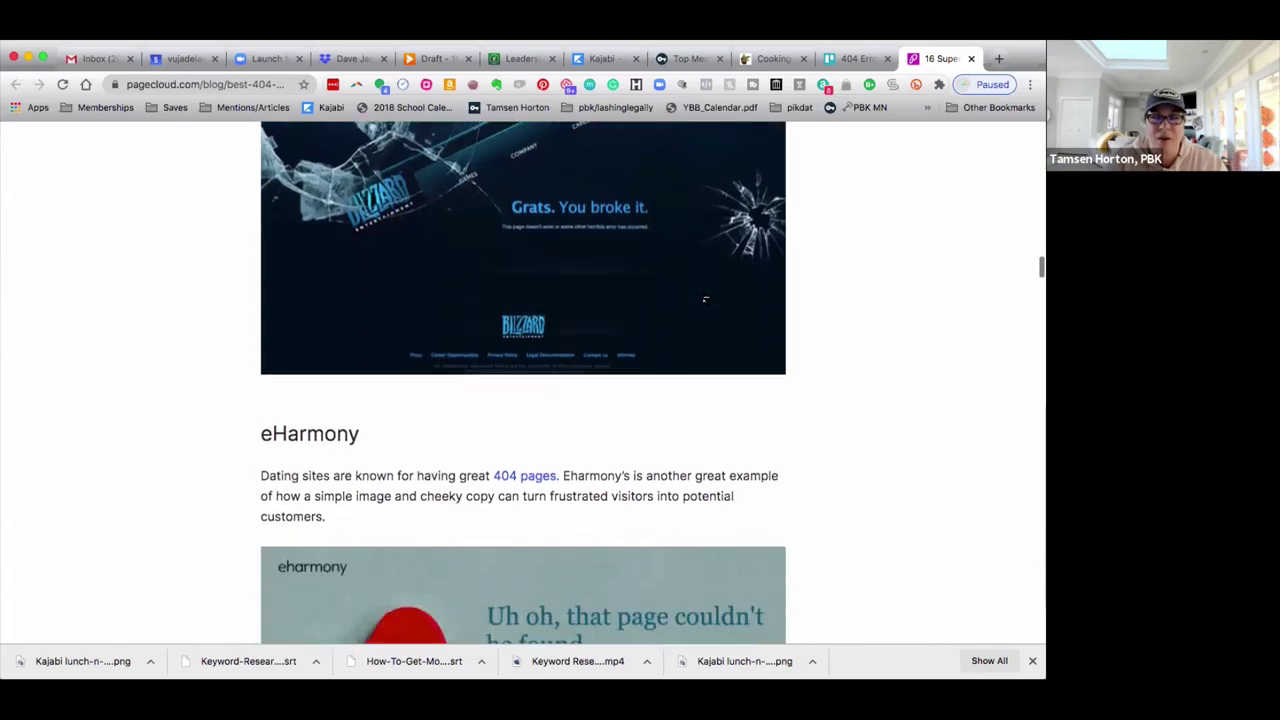
pyautogui.scroll(-15, 705, 298)
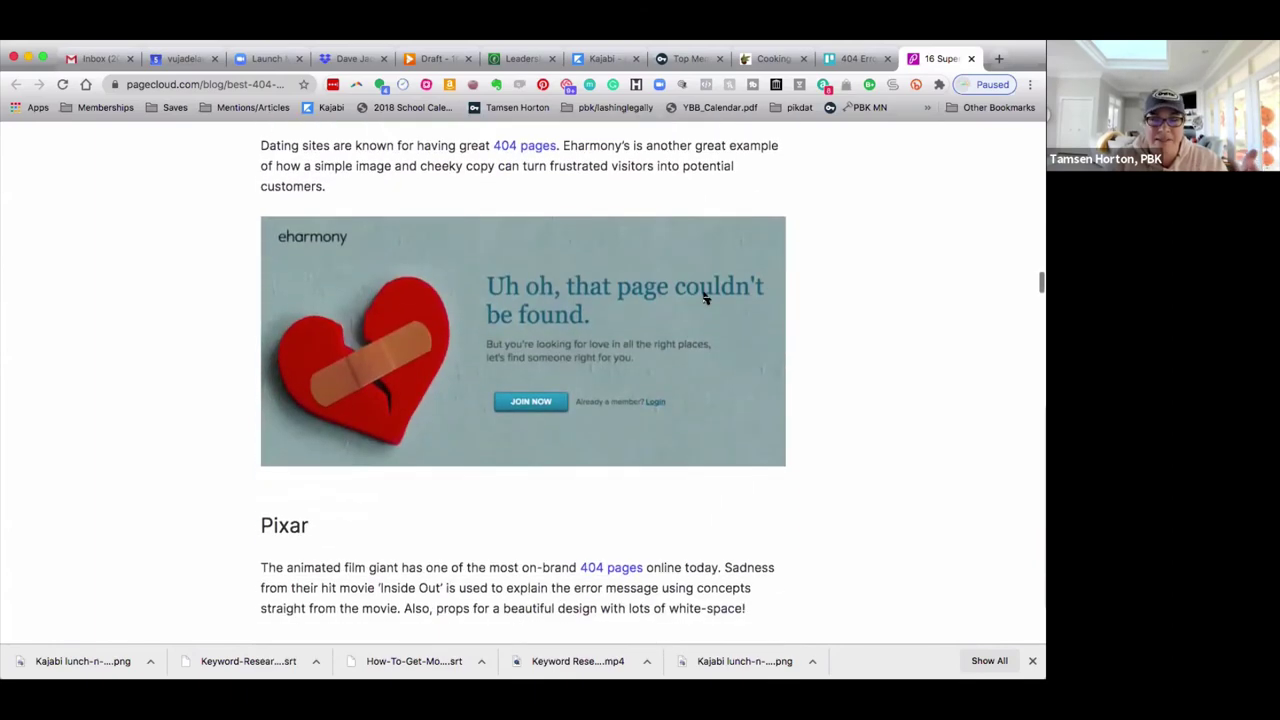
pyautogui.scroll(-10, 705, 298)
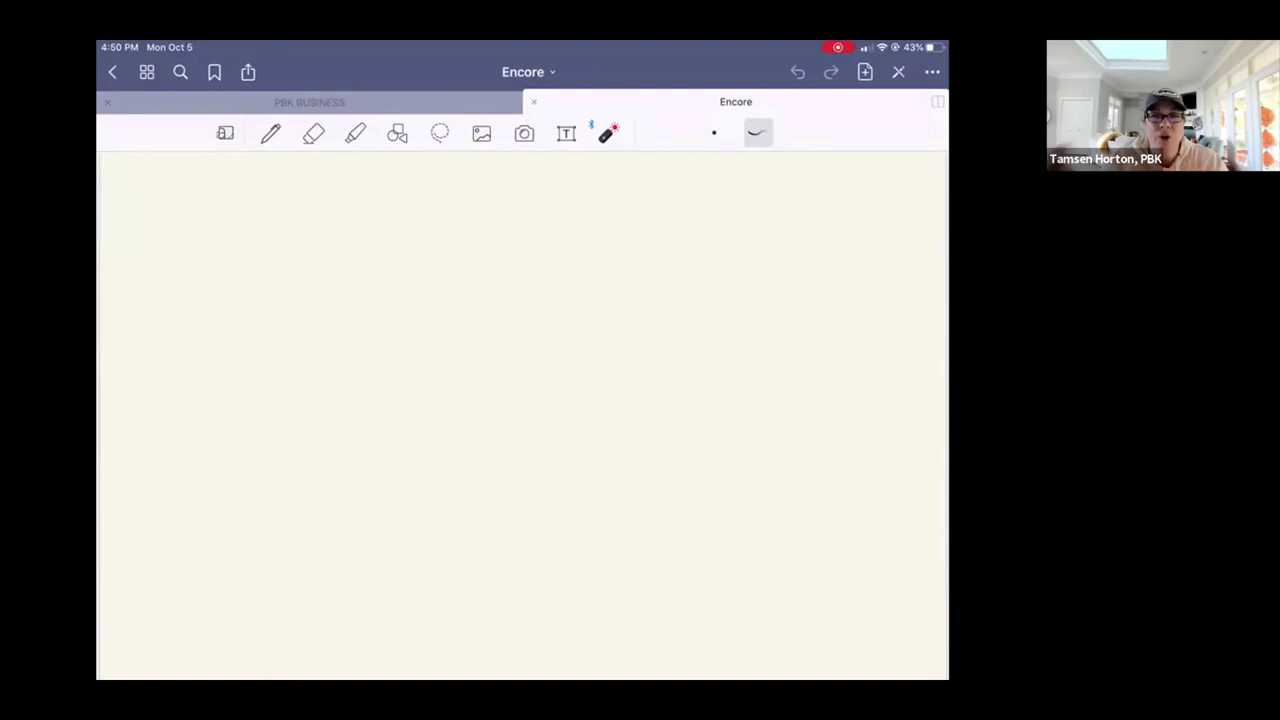
# - Handwrite the heading "404 page" with the black pen at the top of the blank Encore page and underline it
pyautogui.click(270, 133)
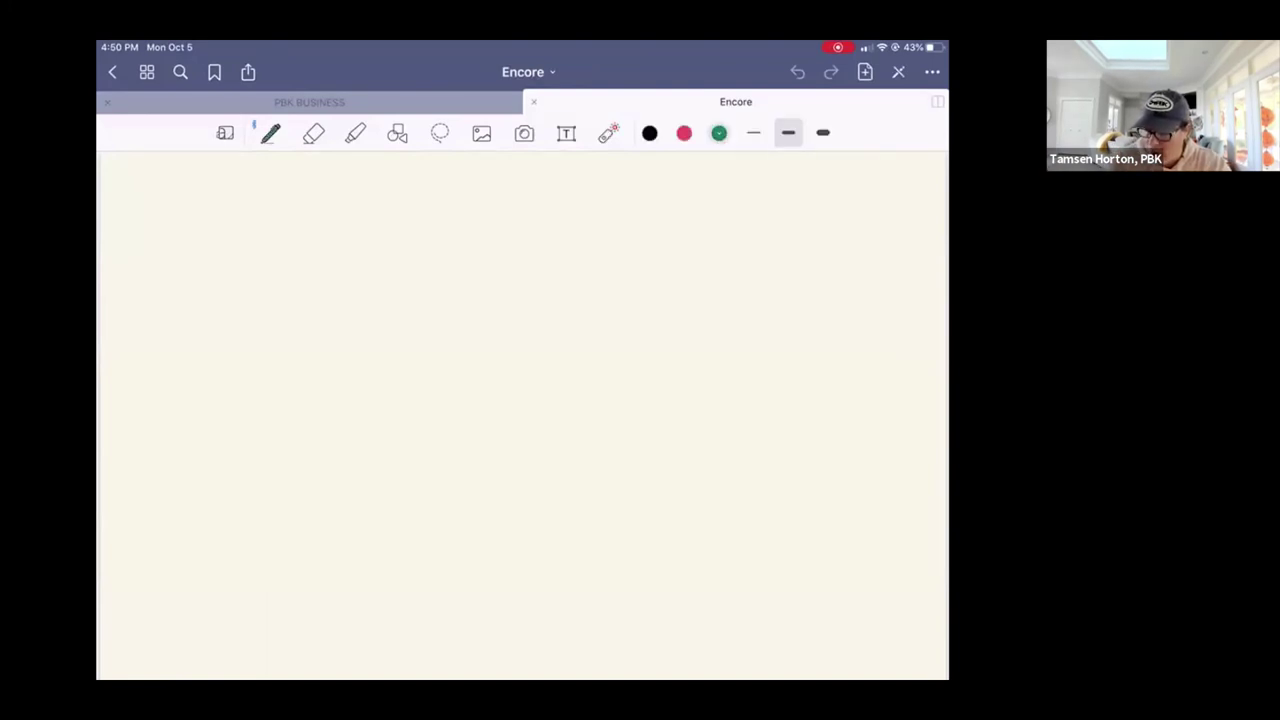
pyautogui.click(649, 133)
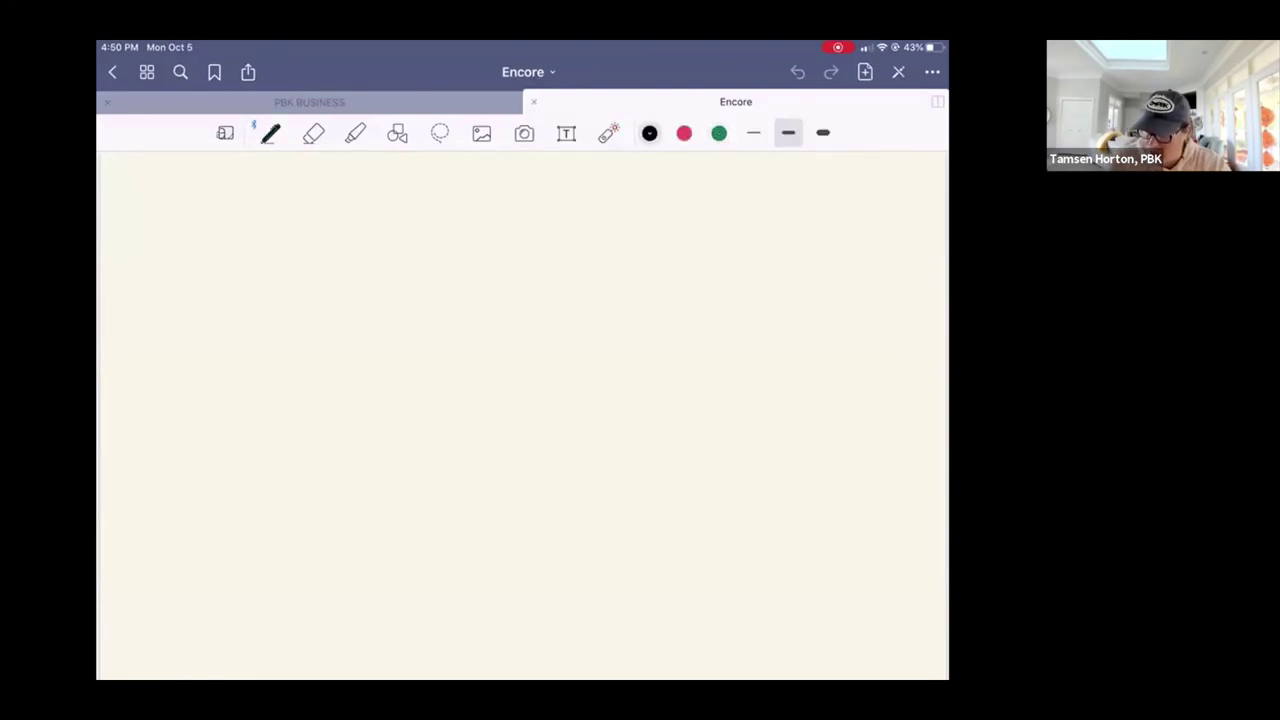
pyautogui.moveTo(168, 181)
pyautogui.mouseDown()
pyautogui.moveTo(217, 217)
pyautogui.moveTo(237, 206)
pyautogui.moveTo(240, 222)
pyautogui.moveTo(265, 197)
pyautogui.mouseUp()
pyautogui.moveTo(152, 218); pyautogui.dragTo(270, 208)
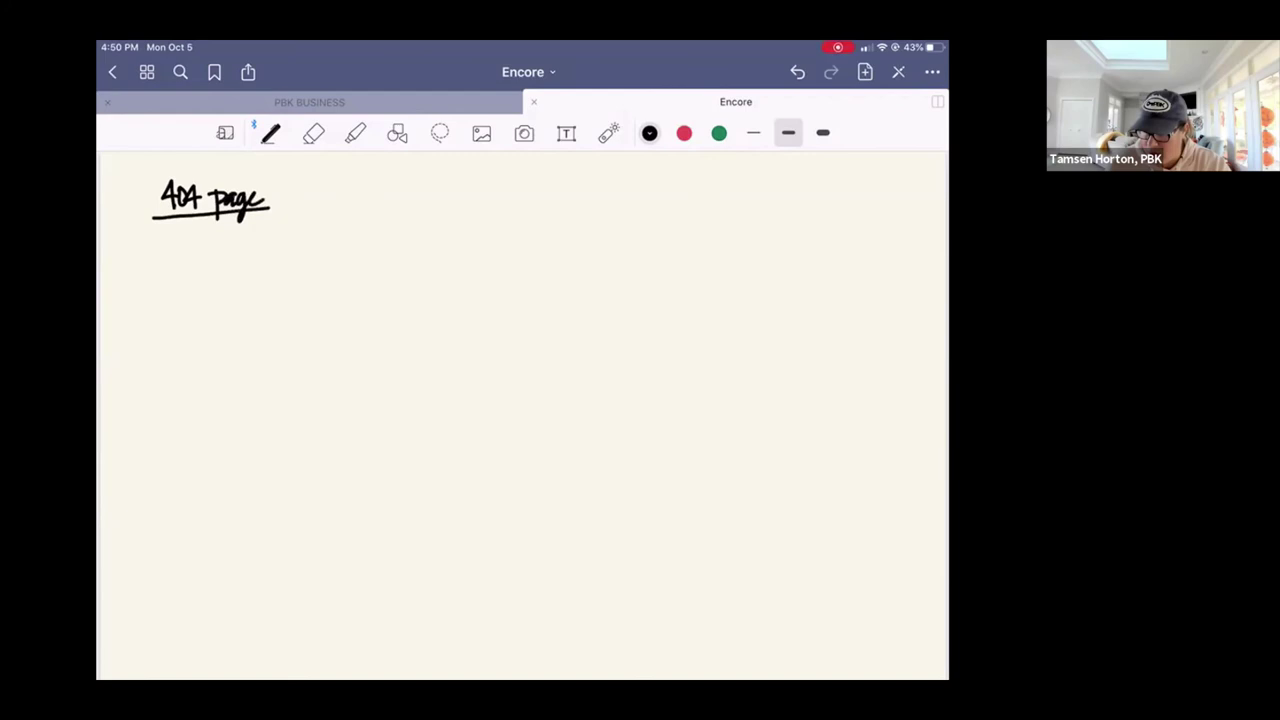
# - Handwrite "why? error message" in black beneath the heading and draw an arrow pointing right after it
pyautogui.moveTo(205, 238)
pyautogui.mouseDown()
pyautogui.moveTo(213, 256)
pyautogui.moveTo(225, 238)
pyautogui.moveTo(243, 256)
pyautogui.mouseUp()
pyautogui.moveTo(249, 240)
pyautogui.mouseDown()
pyautogui.moveTo(240, 287)
pyautogui.moveTo(260, 248)
pyautogui.moveTo(446, 240)
pyautogui.mouseUp()
pyautogui.click(260, 254)
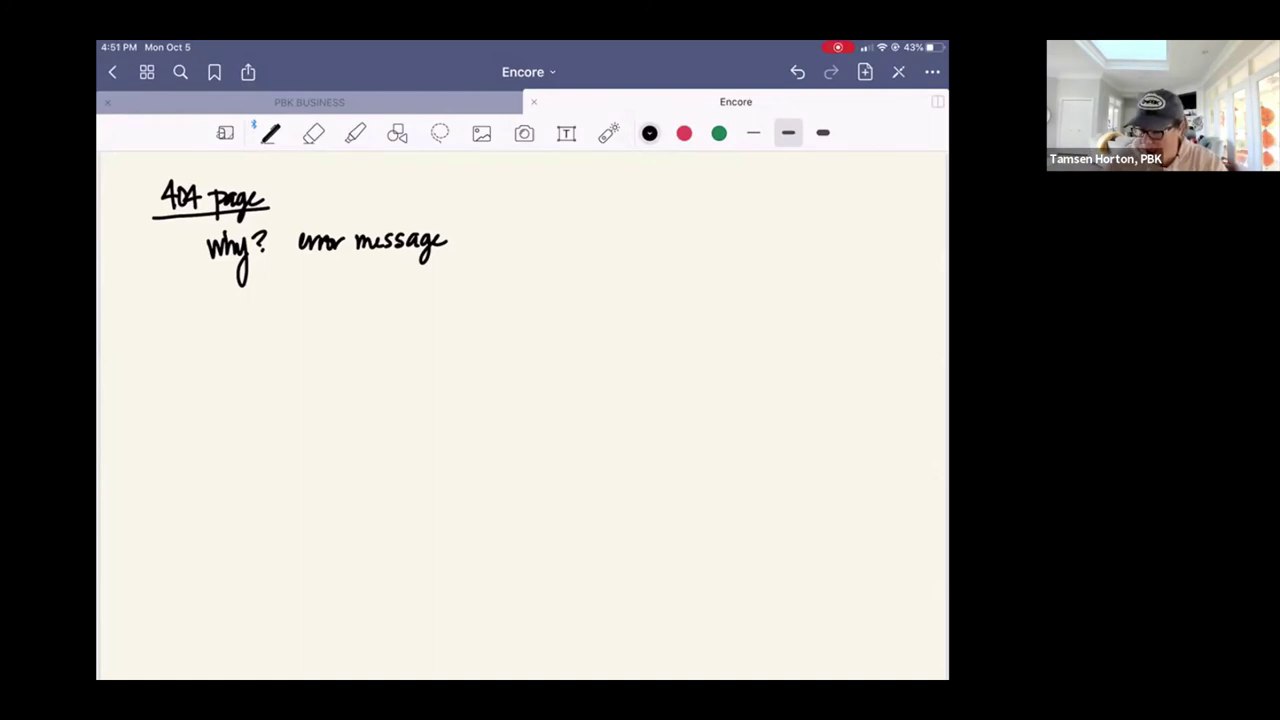
pyautogui.moveTo(468, 241)
pyautogui.mouseDown()
pyautogui.moveTo(508, 241)
pyautogui.moveTo(497, 248)
pyautogui.mouseUp()
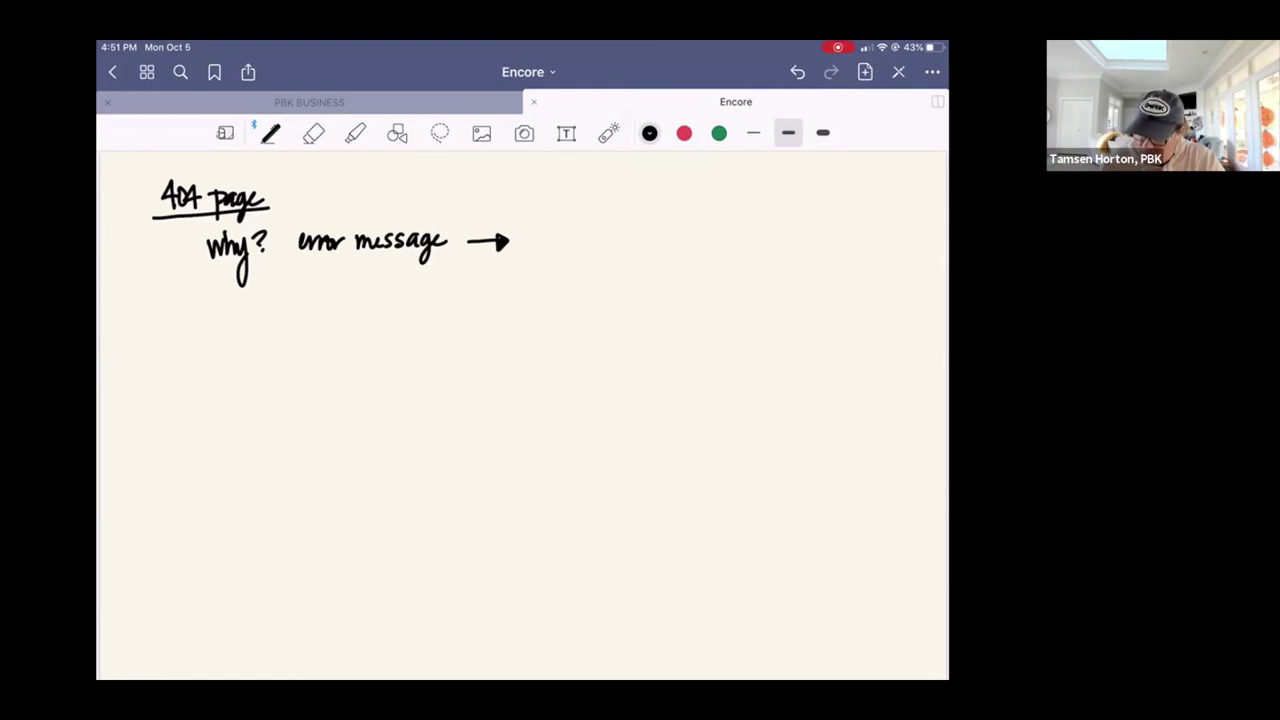
# - Handwrite "landed on the unexpected" in black after the error message arrow
pyautogui.moveTo(531, 219)
pyautogui.mouseDown()
pyautogui.moveTo(530, 246)
pyautogui.moveTo(558, 245)
pyautogui.moveTo(570, 221)
pyautogui.moveTo(580, 244)
pyautogui.moveTo(609, 233)
pyautogui.moveTo(639, 244)
pyautogui.mouseUp()
pyautogui.moveTo(631, 233); pyautogui.dragTo(656, 244)
pyautogui.moveTo(657, 238); pyautogui.dragTo(730, 246)
pyautogui.moveTo(730, 228)
pyautogui.mouseDown()
pyautogui.moveTo(716, 248)
pyautogui.moveTo(748, 244)
pyautogui.mouseUp()
pyautogui.moveTo(752, 232); pyautogui.dragTo(762, 246)
pyautogui.moveTo(756, 234); pyautogui.dragTo(766, 234)
pyautogui.moveTo(764, 240); pyautogui.dragTo(770, 244)
pyautogui.moveTo(778, 220); pyautogui.dragTo(779, 250)
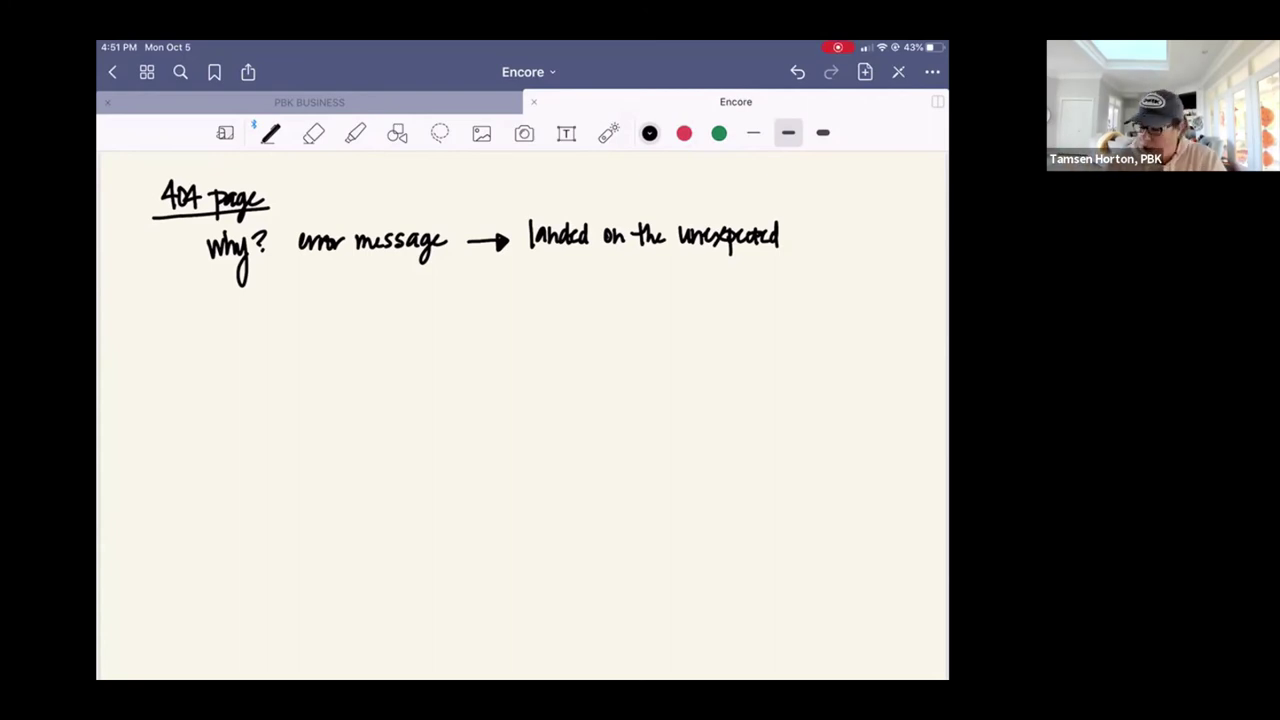
# - Handwrite "shocked" and "confused" on two lines beneath "landed on the unexpected"
pyautogui.moveTo(541, 258)
pyautogui.mouseDown()
pyautogui.moveTo(534, 270)
pyautogui.moveTo(584, 270)
pyautogui.moveTo(611, 251)
pyautogui.mouseUp()
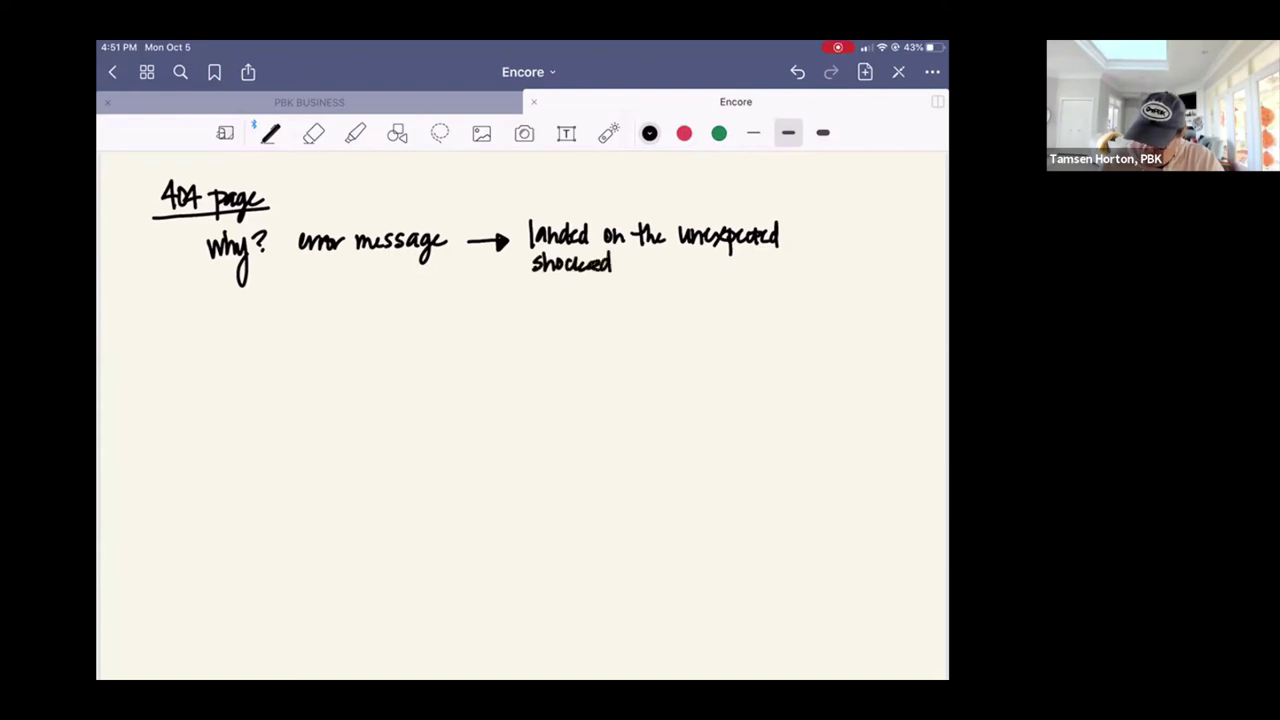
pyautogui.moveTo(546, 282); pyautogui.dragTo(538, 294)
pyautogui.moveTo(552, 285); pyautogui.dragTo(566, 294)
pyautogui.moveTo(576, 276)
pyautogui.mouseDown()
pyautogui.moveTo(572, 314)
pyautogui.moveTo(590, 294)
pyautogui.mouseUp()
pyautogui.moveTo(598, 288); pyautogui.dragTo(606, 292)
pyautogui.moveTo(604, 290); pyautogui.dragTo(614, 274)
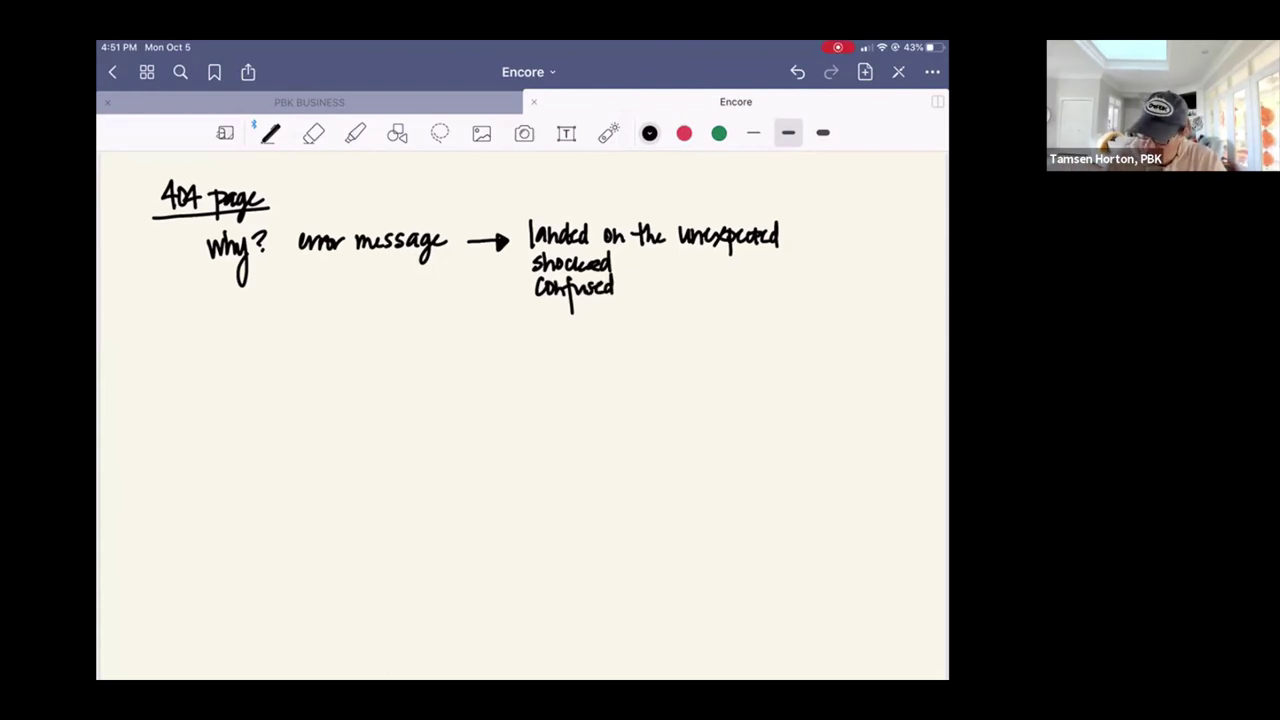
# - With the red pen, draw an arrow after "confused" and handwrite "confirm – yes this mistake" beside it
pyautogui.click(684, 133)
pyautogui.moveTo(622, 287)
pyautogui.mouseDown()
pyautogui.moveTo(662, 287)
pyautogui.moveTo(650, 296)
pyautogui.mouseUp()
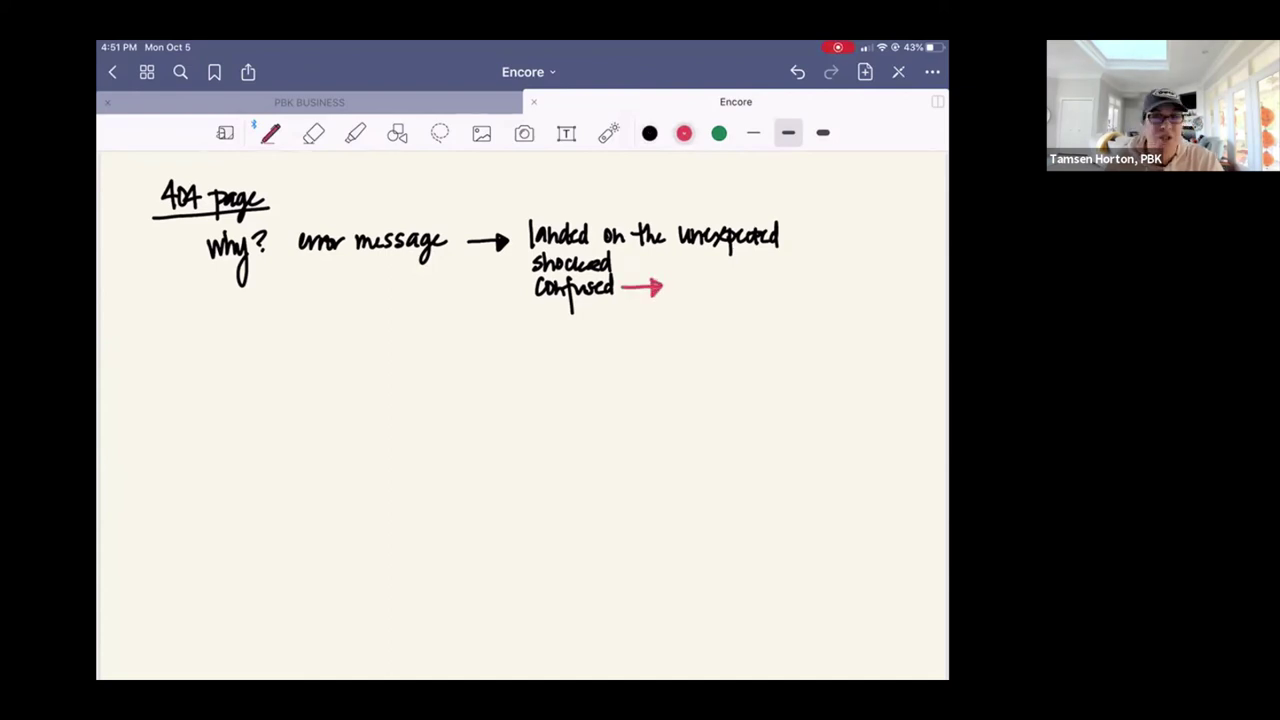
pyautogui.moveTo(681, 285)
pyautogui.mouseDown()
pyautogui.moveTo(679, 299)
pyautogui.moveTo(704, 299)
pyautogui.mouseUp()
pyautogui.moveTo(709, 274)
pyautogui.mouseDown()
pyautogui.moveTo(704, 311)
pyautogui.moveTo(714, 284)
pyautogui.mouseUp()
pyautogui.moveTo(713, 285)
pyautogui.mouseDown()
pyautogui.moveTo(714, 298)
pyautogui.moveTo(728, 283)
pyautogui.mouseUp()
pyautogui.moveTo(729, 298); pyautogui.dragTo(765, 287)
pyautogui.moveTo(670, 308)
pyautogui.mouseDown()
pyautogui.moveTo(680, 336)
pyautogui.moveTo(710, 312)
pyautogui.moveTo(738, 324)
pyautogui.mouseUp()
pyautogui.moveTo(736, 305)
pyautogui.mouseDown()
pyautogui.moveTo(740, 322)
pyautogui.moveTo(832, 318)
pyautogui.mouseUp()
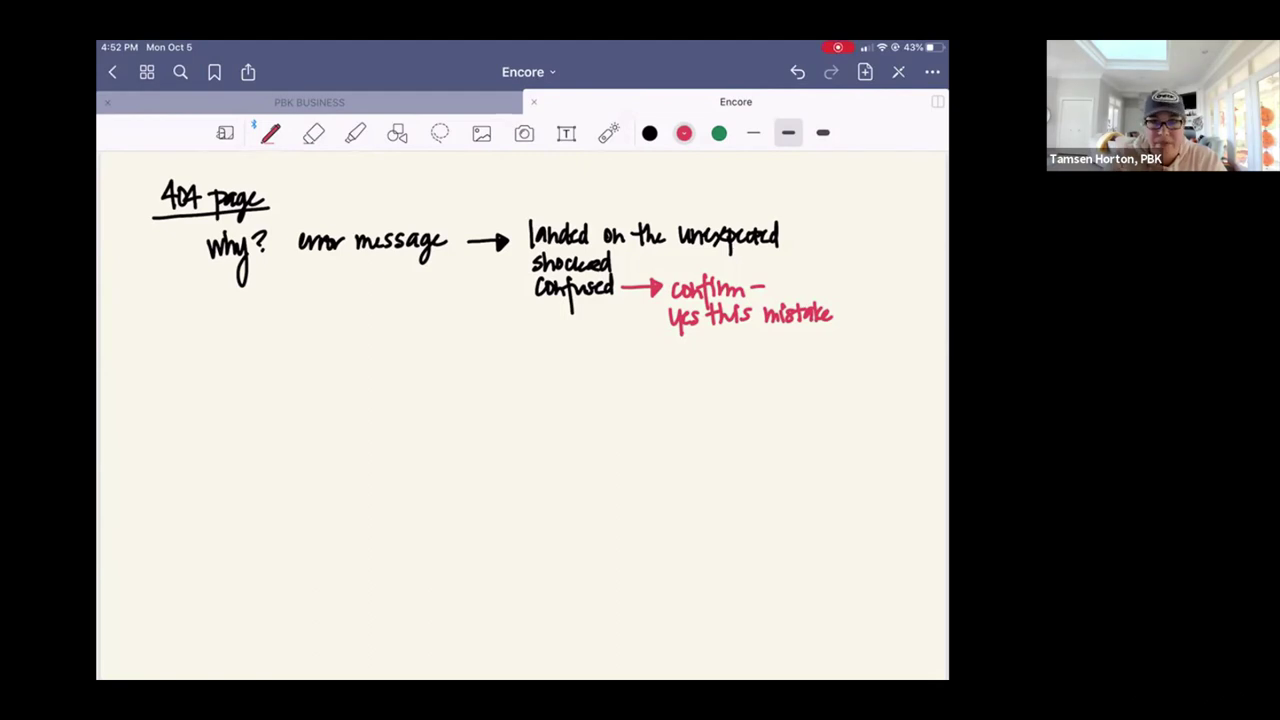
# - In black below the why notes, handwrite "what? go back to where they can start again" with an arrow leading to "in a hurry"
pyautogui.click(649, 133)
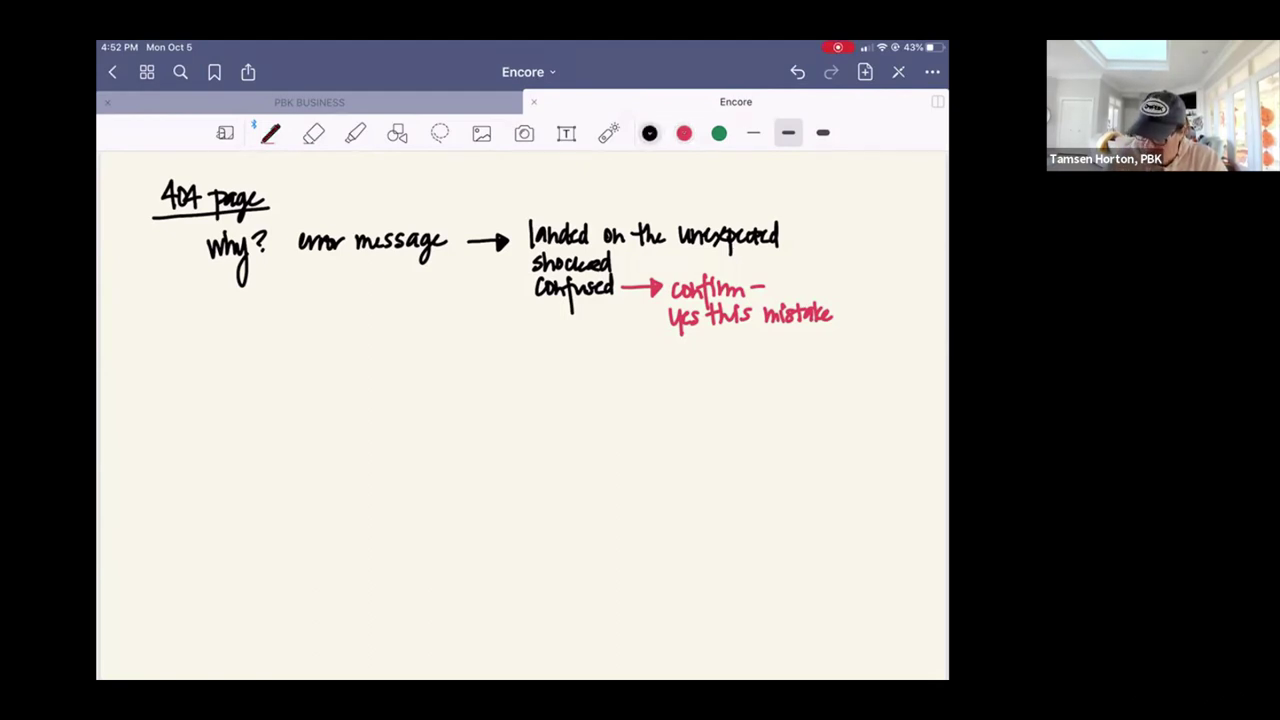
pyautogui.moveTo(206, 356); pyautogui.dragTo(306, 378)
pyautogui.click(264, 373)
pyautogui.moveTo(316, 354)
pyautogui.mouseDown()
pyautogui.moveTo(334, 370)
pyautogui.moveTo(396, 372)
pyautogui.moveTo(482, 356)
pyautogui.moveTo(300, 400)
pyautogui.moveTo(310, 386)
pyautogui.mouseUp()
pyautogui.moveTo(308, 378)
pyautogui.mouseDown()
pyautogui.moveTo(326, 396)
pyautogui.moveTo(344, 392)
pyautogui.moveTo(338, 420)
pyautogui.mouseUp()
pyautogui.moveTo(376, 382)
pyautogui.mouseDown()
pyautogui.moveTo(364, 394)
pyautogui.moveTo(380, 396)
pyautogui.mouseUp()
pyautogui.moveTo(382, 396)
pyautogui.mouseDown()
pyautogui.moveTo(388, 384)
pyautogui.moveTo(420, 396)
pyautogui.mouseUp()
pyautogui.moveTo(414, 382); pyautogui.dragTo(484, 392)
pyautogui.moveTo(494, 380)
pyautogui.mouseDown()
pyautogui.moveTo(492, 412)
pyautogui.moveTo(500, 390)
pyautogui.mouseUp()
pyautogui.moveTo(510, 378)
pyautogui.mouseDown()
pyautogui.moveTo(512, 392)
pyautogui.moveTo(526, 388)
pyautogui.moveTo(557, 358)
pyautogui.moveTo(546, 366)
pyautogui.mouseUp()
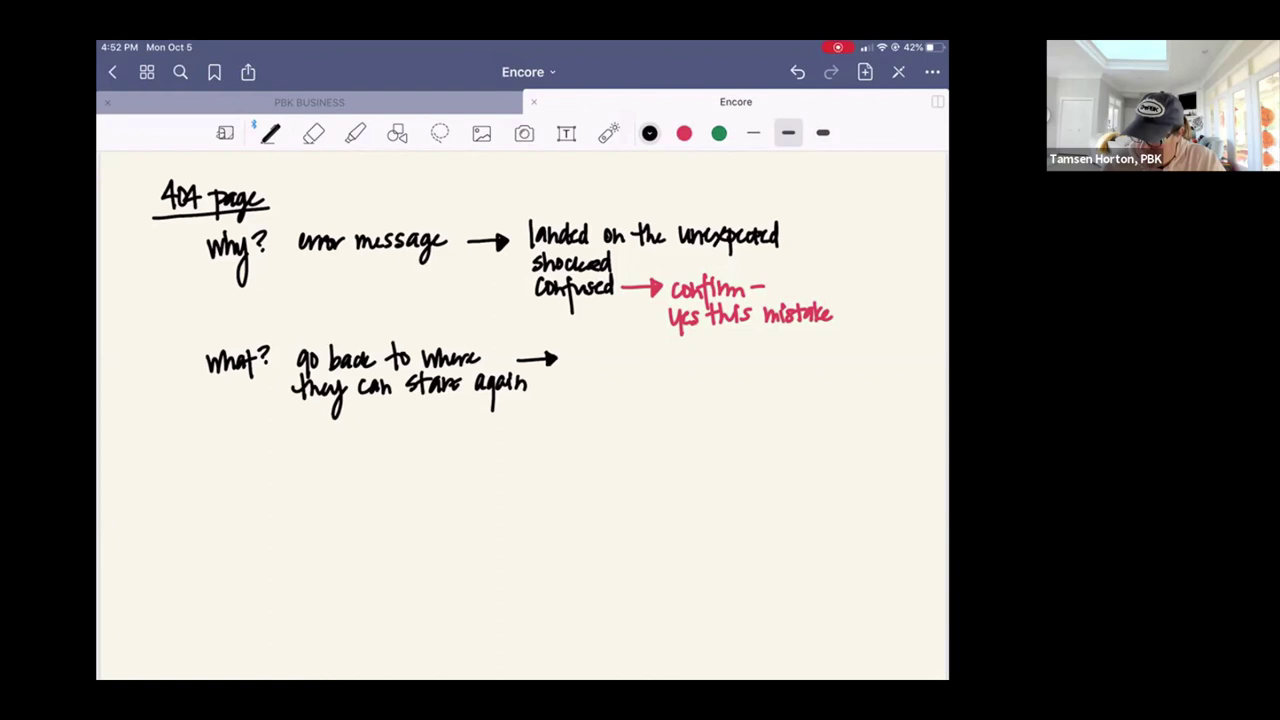
pyautogui.moveTo(573, 357)
pyautogui.mouseDown()
pyautogui.moveTo(572, 374)
pyautogui.moveTo(670, 360)
pyautogui.moveTo(664, 400)
pyautogui.mouseUp()
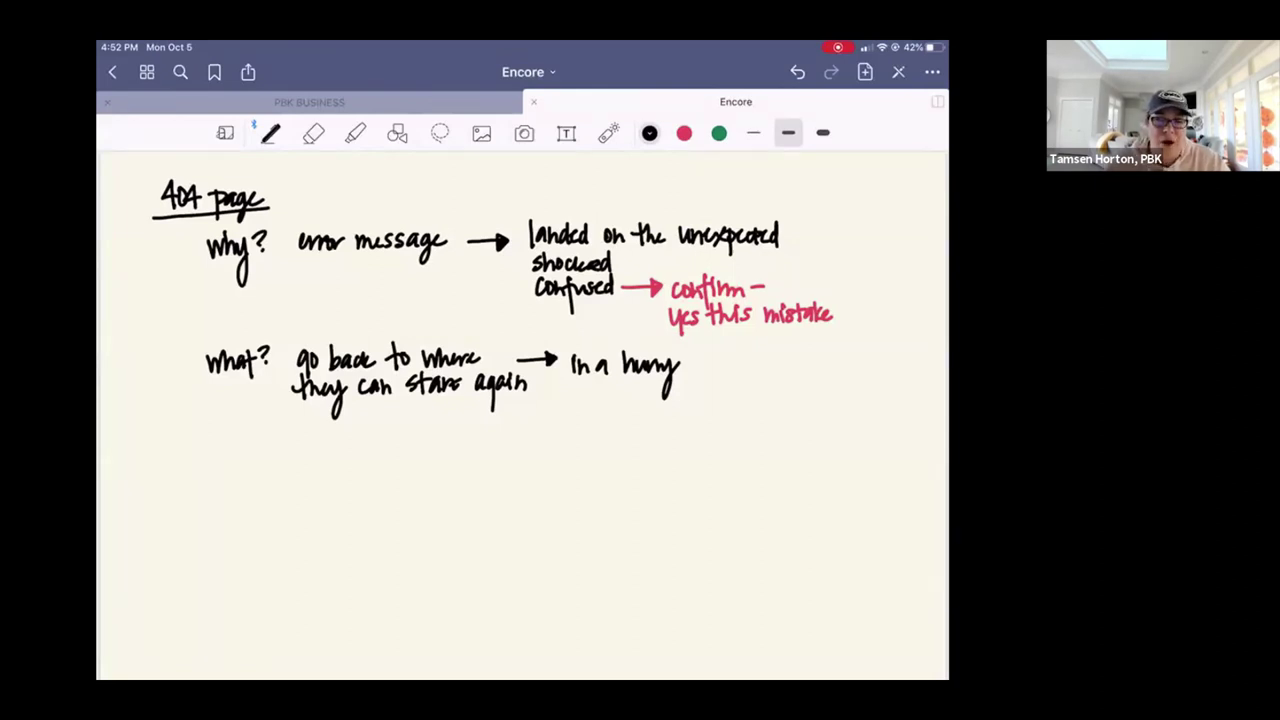
# - With the red pen, draw an arrow after "in a hurry" and handwrite "click here" beside it
pyautogui.click(684, 133)
pyautogui.click(788, 133)
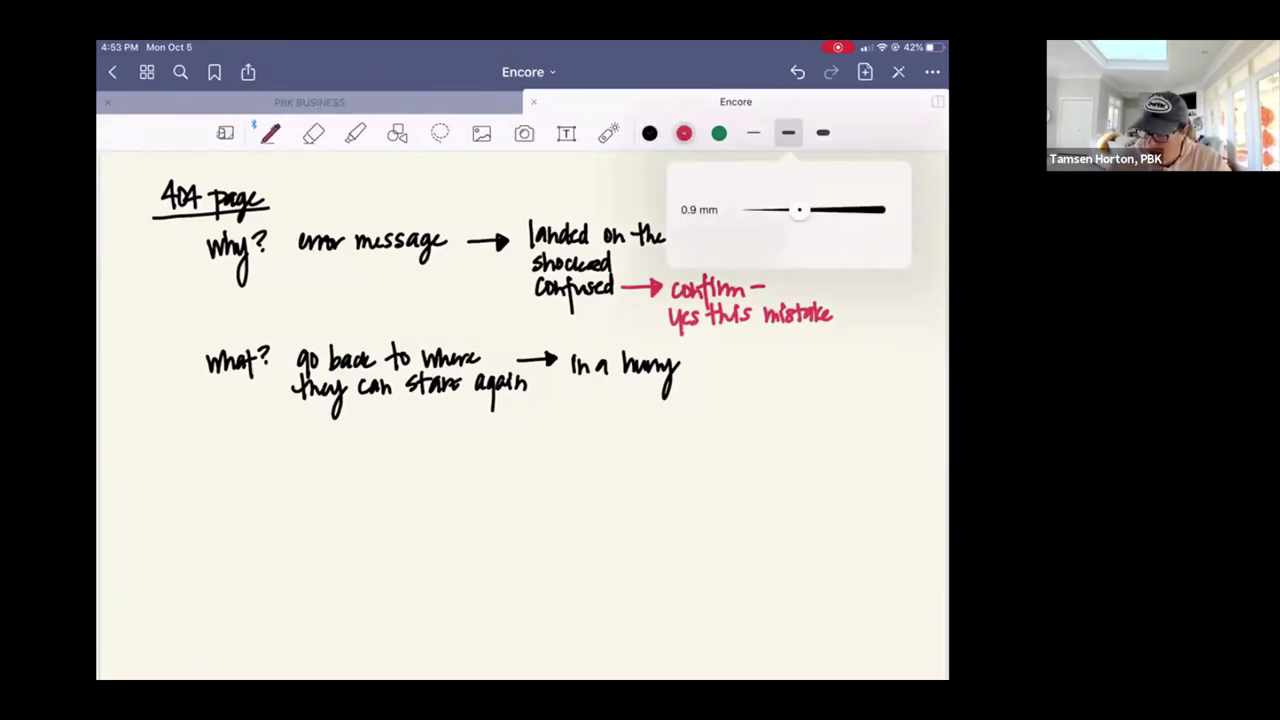
pyautogui.moveTo(684, 372); pyautogui.dragTo(816, 374)
pyautogui.moveTo(816, 372); pyautogui.dragTo(826, 374)
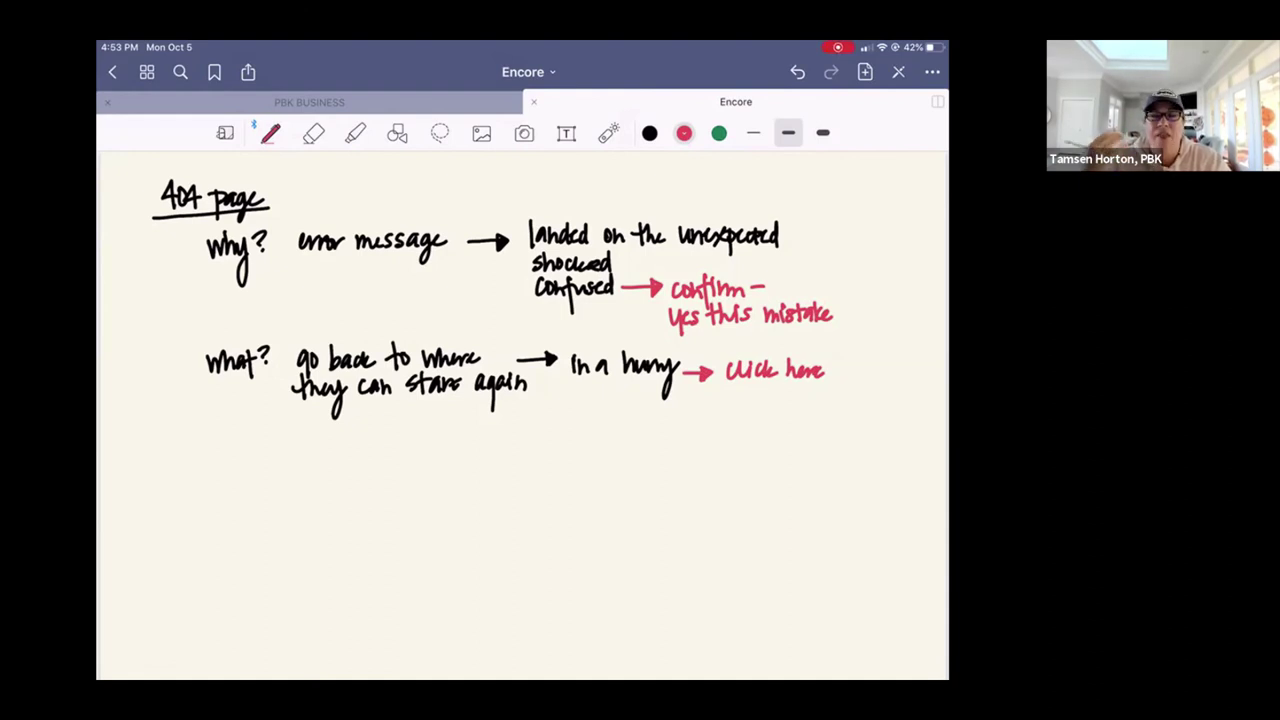
# - Draw a red arrow from "click here" down to a handwritten "Ø subscriber", with another arrow beneath it leading to a question mark
pyautogui.moveTo(745, 382); pyautogui.dragTo(720, 406)
pyautogui.moveTo(720, 392)
pyautogui.mouseDown()
pyautogui.moveTo(721, 408)
pyautogui.moveTo(736, 405)
pyautogui.moveTo(682, 428)
pyautogui.moveTo(698, 410)
pyautogui.moveTo(716, 428)
pyautogui.moveTo(790, 426)
pyautogui.mouseUp()
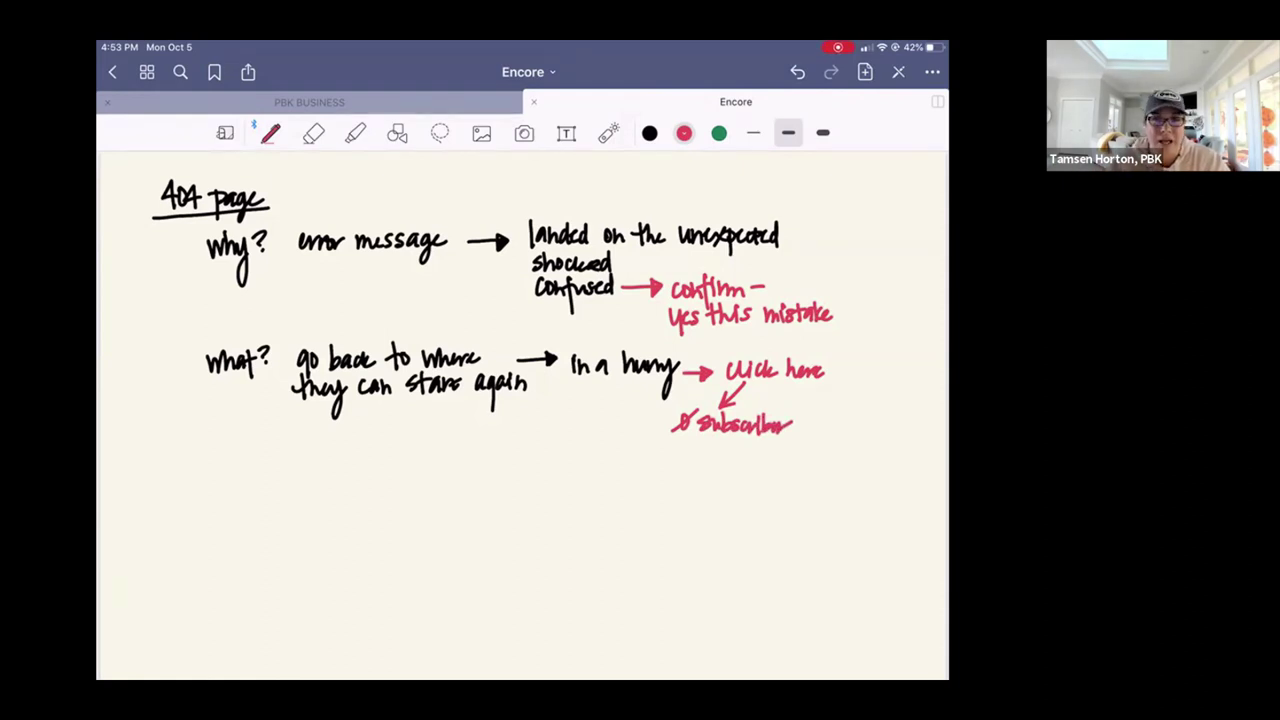
pyautogui.moveTo(708, 438); pyautogui.dragTo(709, 460)
pyautogui.moveTo(702, 449)
pyautogui.mouseDown()
pyautogui.moveTo(709, 461)
pyautogui.moveTo(718, 449)
pyautogui.moveTo(690, 480)
pyautogui.mouseUp()
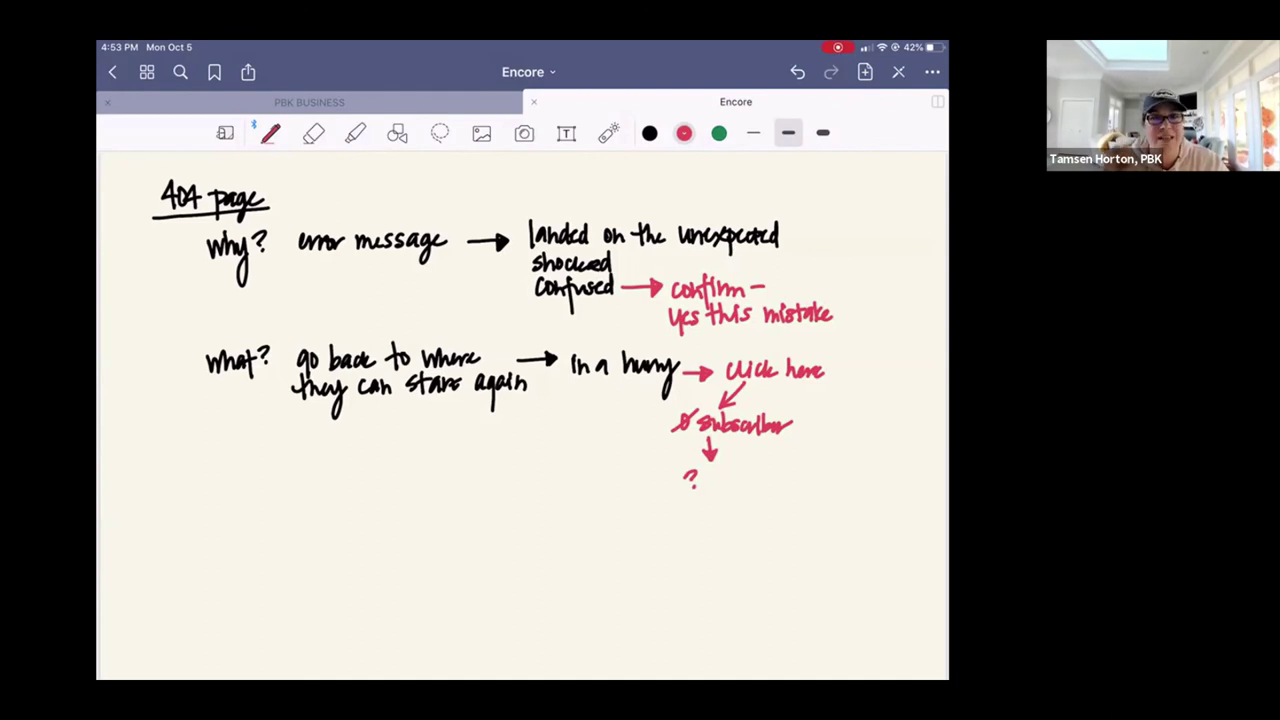
# - Branch a second red arrow from "click here" to "veteran", and draw a brace beneath both branches labelled with an underlined "Blog"
pyautogui.moveTo(812, 384)
pyautogui.mouseDown()
pyautogui.moveTo(834, 404)
pyautogui.moveTo(834, 393)
pyautogui.mouseUp()
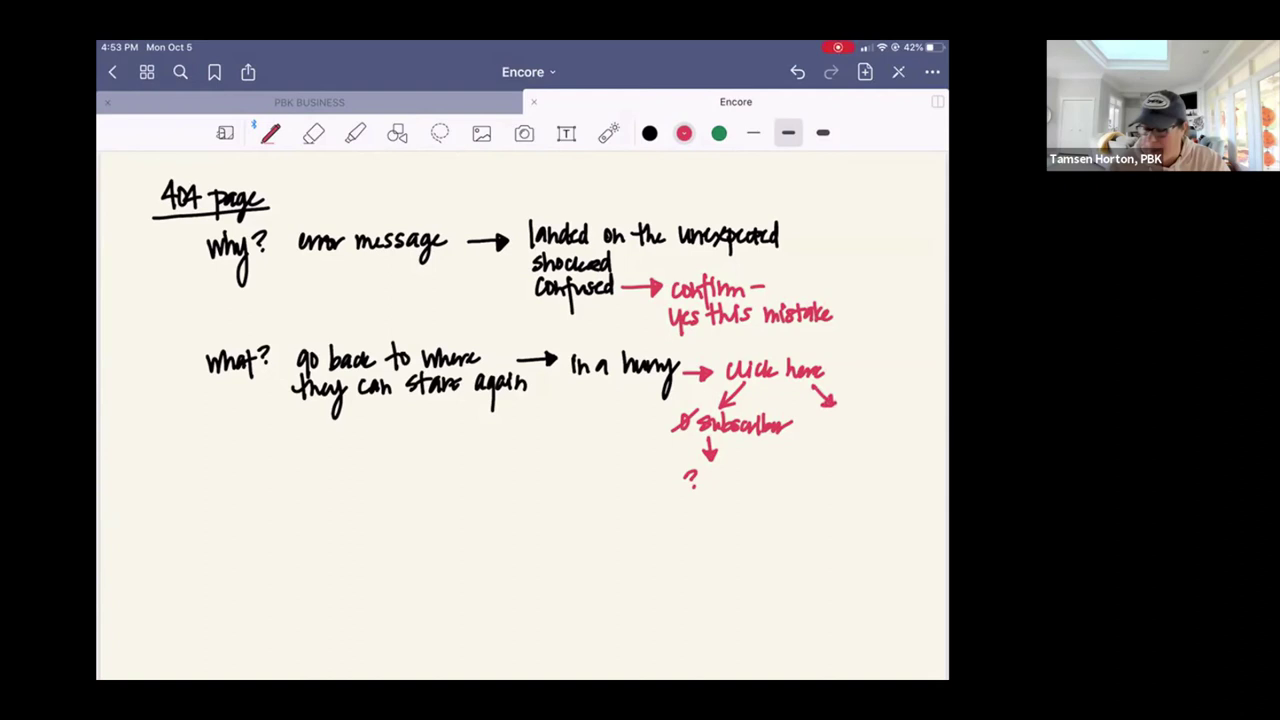
pyautogui.moveTo(830, 416); pyautogui.dragTo(894, 428)
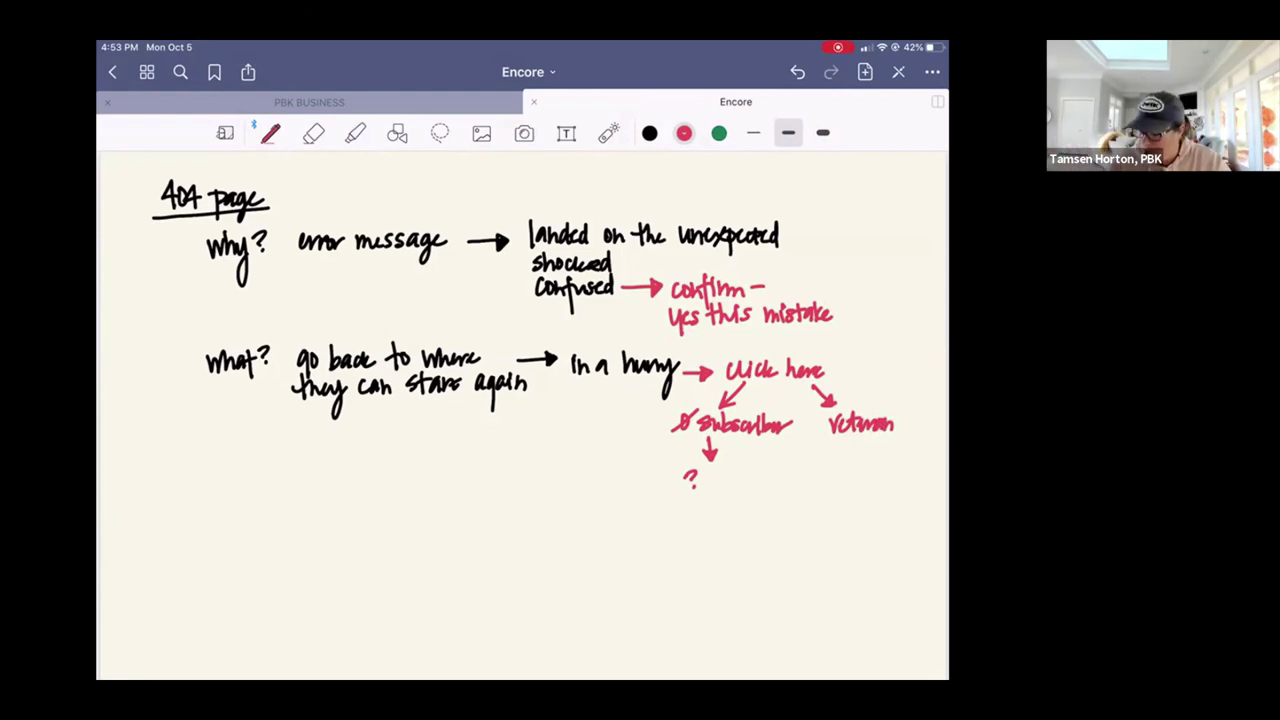
pyautogui.moveTo(682, 492)
pyautogui.mouseDown()
pyautogui.moveTo(782, 510)
pyautogui.moveTo(918, 490)
pyautogui.mouseUp()
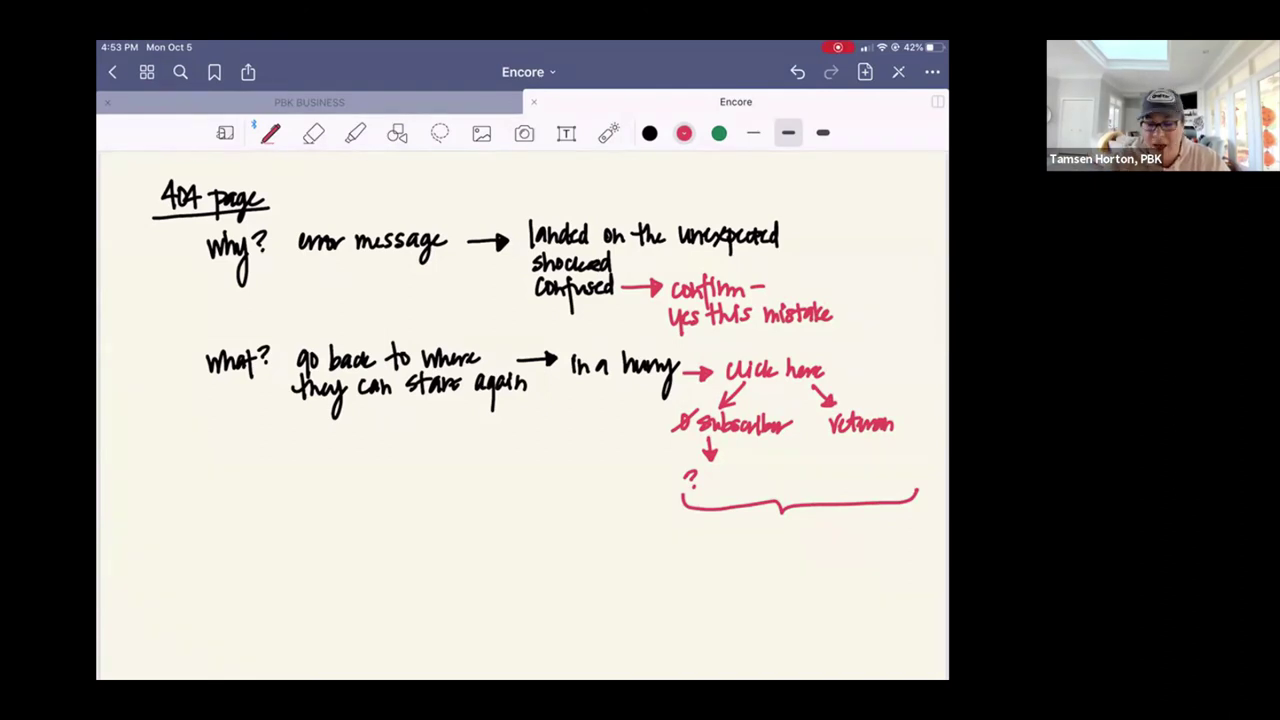
pyautogui.moveTo(745, 525)
pyautogui.mouseDown()
pyautogui.moveTo(746, 546)
pyautogui.moveTo(778, 540)
pyautogui.moveTo(786, 568)
pyautogui.moveTo(784, 548)
pyautogui.mouseUp()
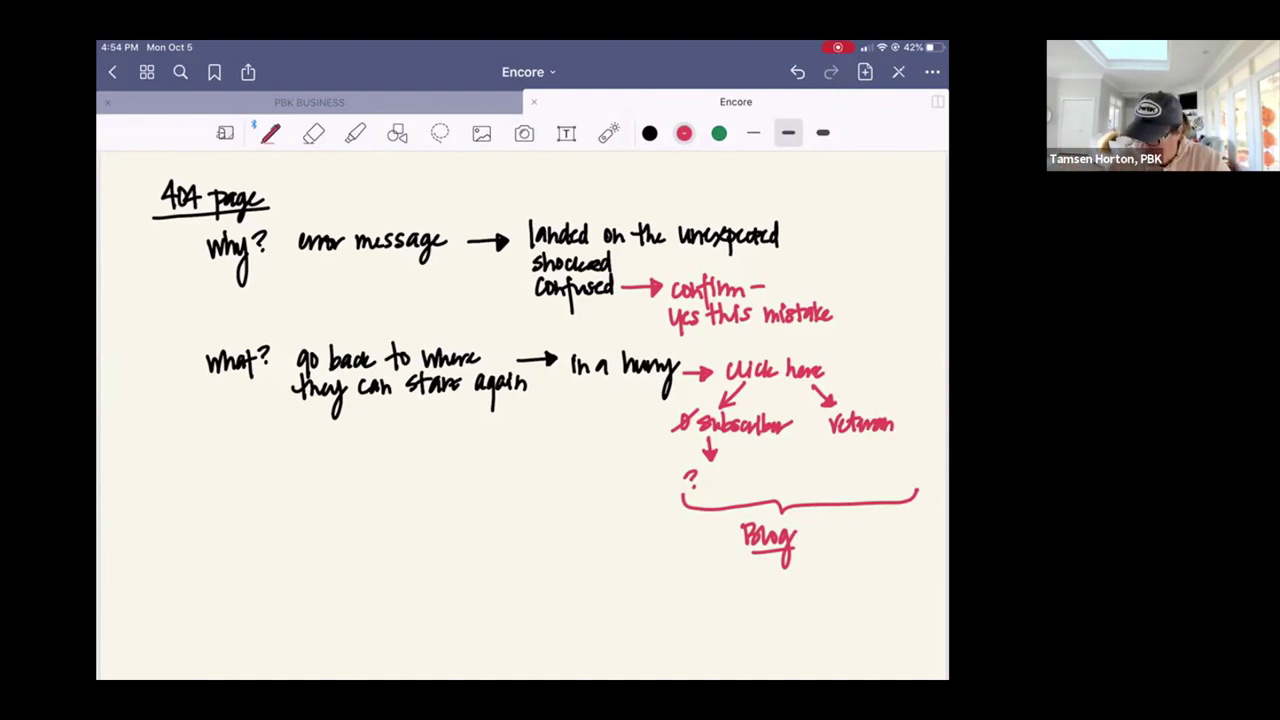
# - Draw a curved red arrow from "Blog" back up to "Ø subscriber" and handwrite "optin" beside it
pyautogui.moveTo(733, 556)
pyautogui.mouseDown()
pyautogui.moveTo(648, 482)
pyautogui.moveTo(660, 454)
pyautogui.mouseUp()
pyautogui.moveTo(628, 537)
pyautogui.mouseDown()
pyautogui.moveTo(630, 562)
pyautogui.moveTo(634, 545)
pyautogui.mouseUp()
pyautogui.moveTo(645, 524)
pyautogui.mouseDown()
pyautogui.moveTo(646, 550)
pyautogui.moveTo(656, 535)
pyautogui.mouseUp()
pyautogui.moveTo(656, 534); pyautogui.dragTo(664, 550)
pyautogui.moveTo(665, 548); pyautogui.dragTo(674, 538)
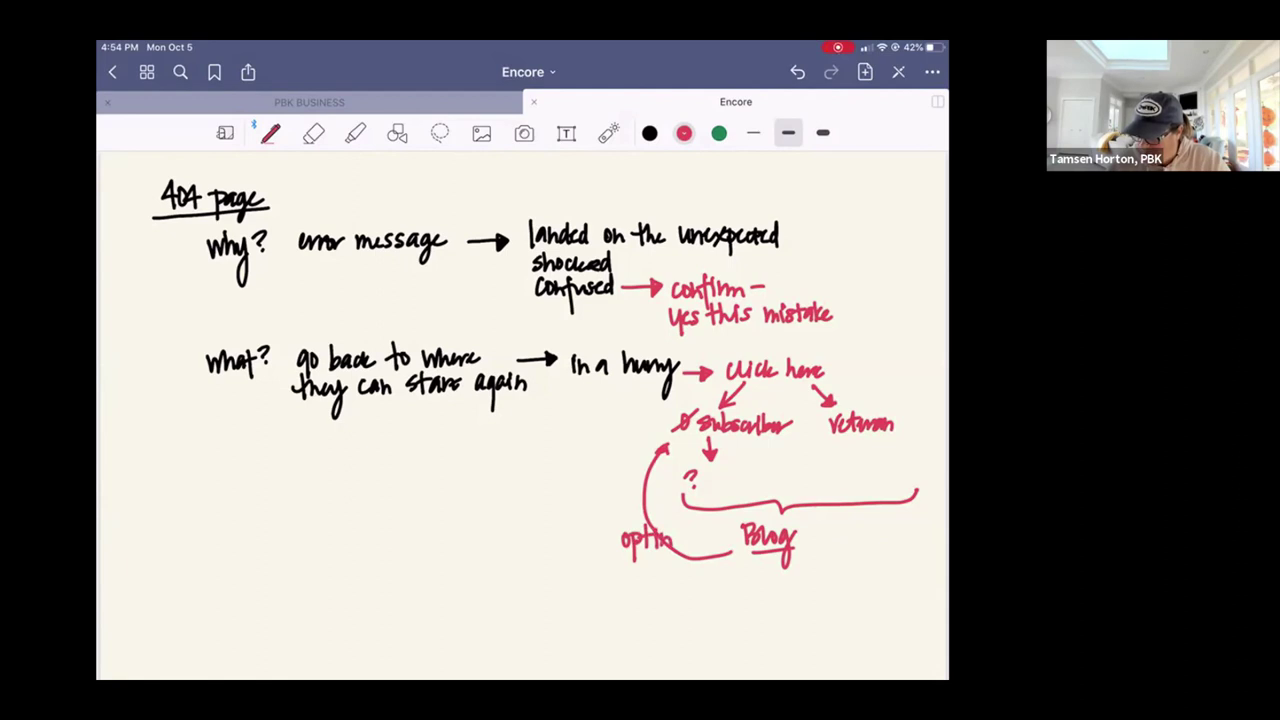
# - Draw a curved red arrow from "Blog" up to the second branch, handwrite "login avatar" beside it, and add a small mark beneath "Blog"
pyautogui.moveTo(806, 548)
pyautogui.mouseDown()
pyautogui.moveTo(826, 543)
pyautogui.moveTo(877, 440)
pyautogui.mouseUp()
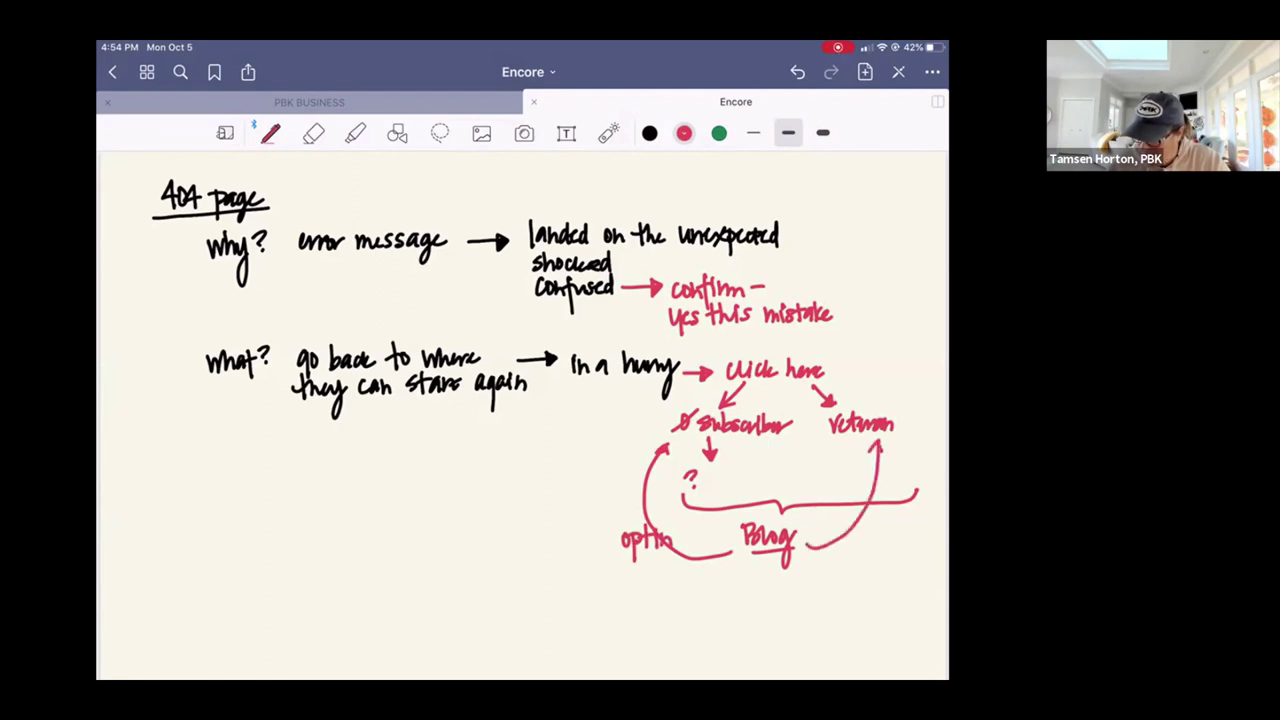
pyautogui.moveTo(860, 527)
pyautogui.mouseDown()
pyautogui.moveTo(860, 548)
pyautogui.moveTo(882, 562)
pyautogui.moveTo(886, 549)
pyautogui.mouseUp()
pyautogui.moveTo(890, 540)
pyautogui.mouseDown()
pyautogui.moveTo(903, 549)
pyautogui.moveTo(864, 570)
pyautogui.moveTo(904, 566)
pyautogui.mouseUp()
pyautogui.moveTo(888, 554); pyautogui.dragTo(913, 566)
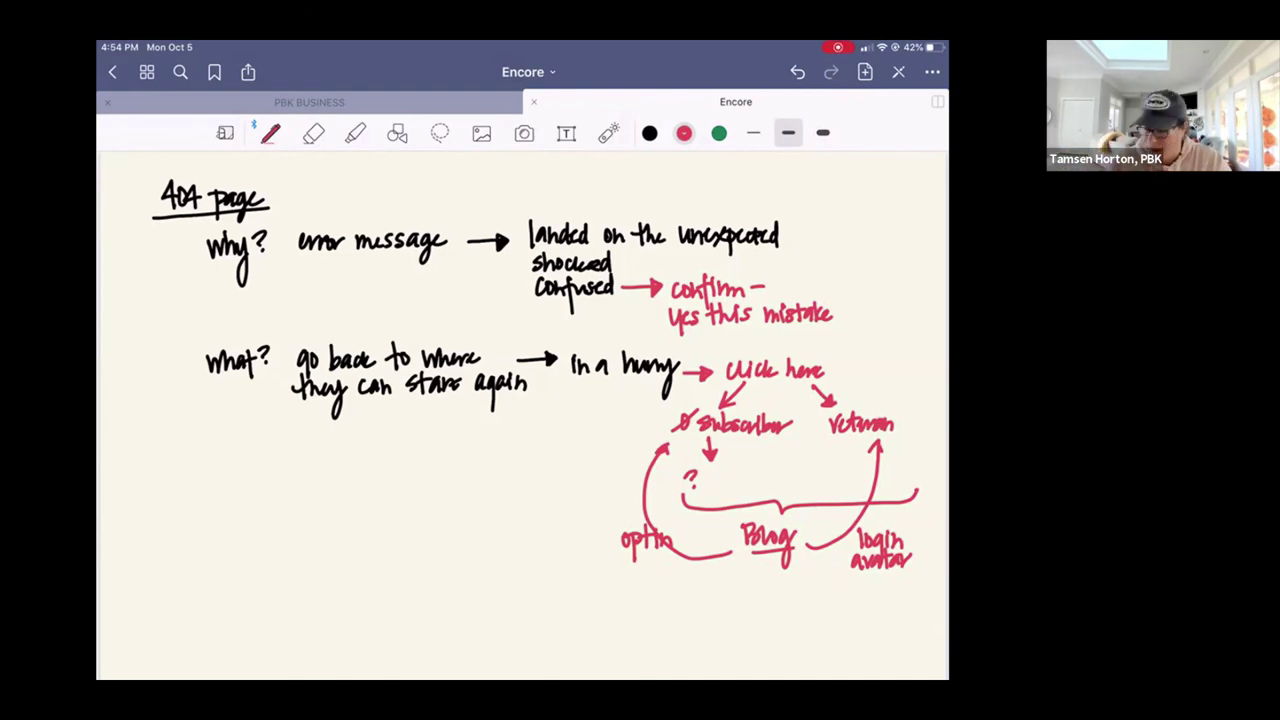
pyautogui.moveTo(767, 573); pyautogui.dragTo(771, 586)
pyautogui.click(771, 591)
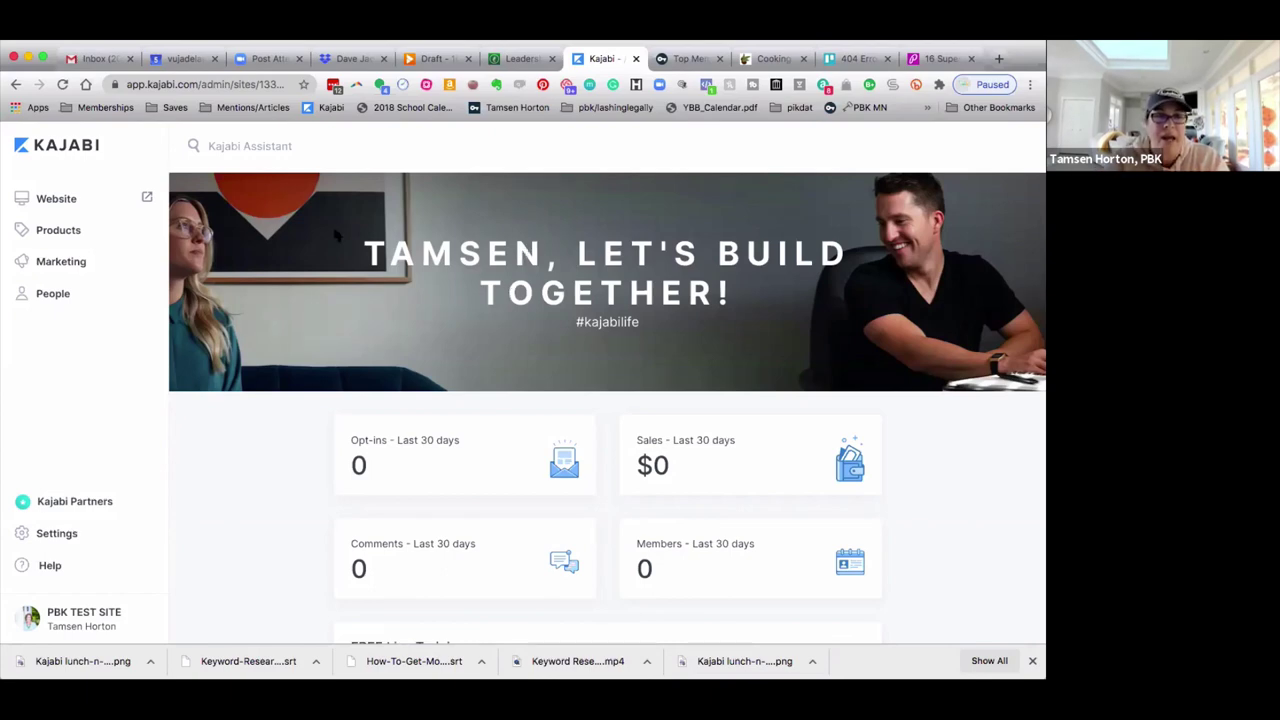
# - In Kajabi, open the website design's 404 Page for customizing
pyautogui.click(55, 198)
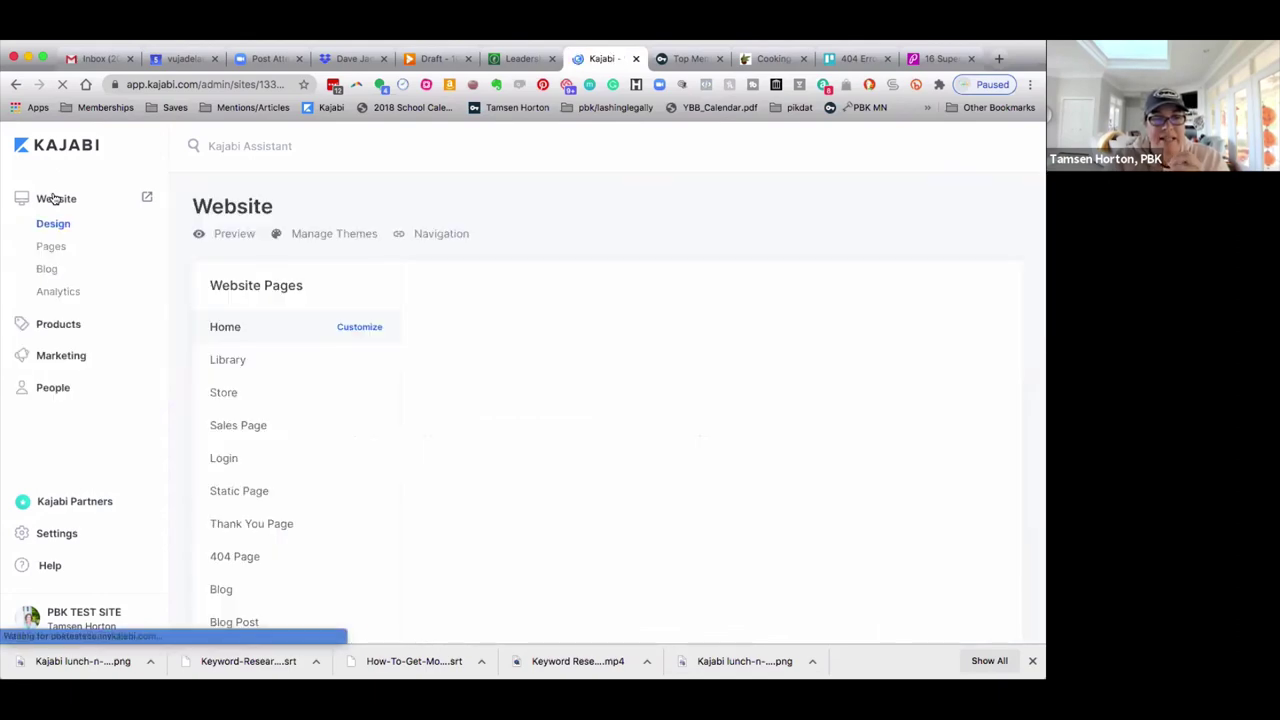
pyautogui.scroll(-2, 245, 430)
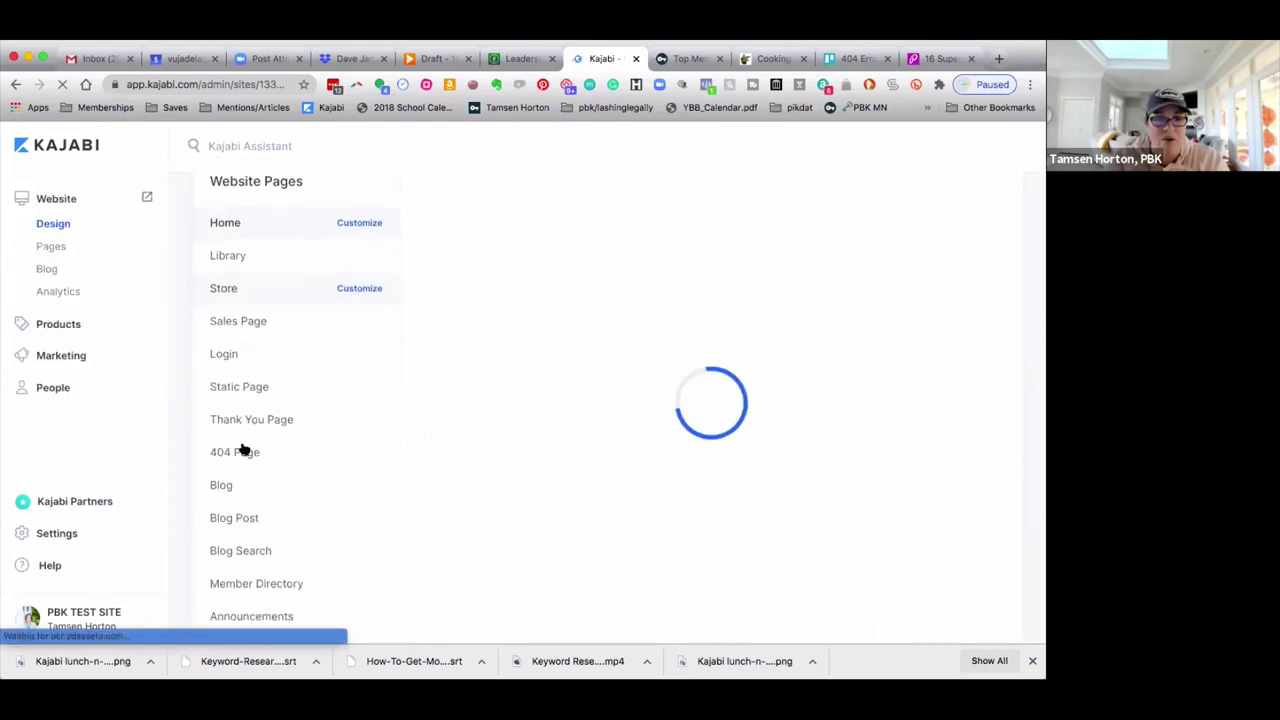
pyautogui.moveTo(244, 451)
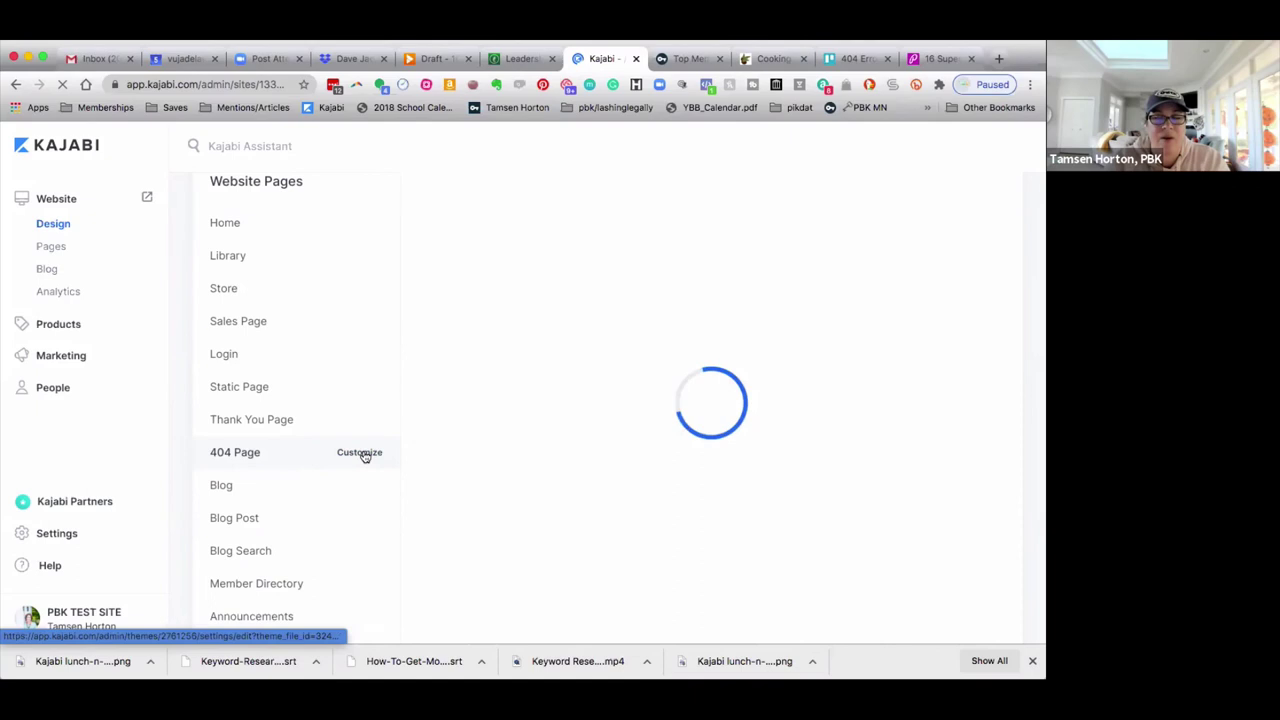
pyautogui.click(365, 455)
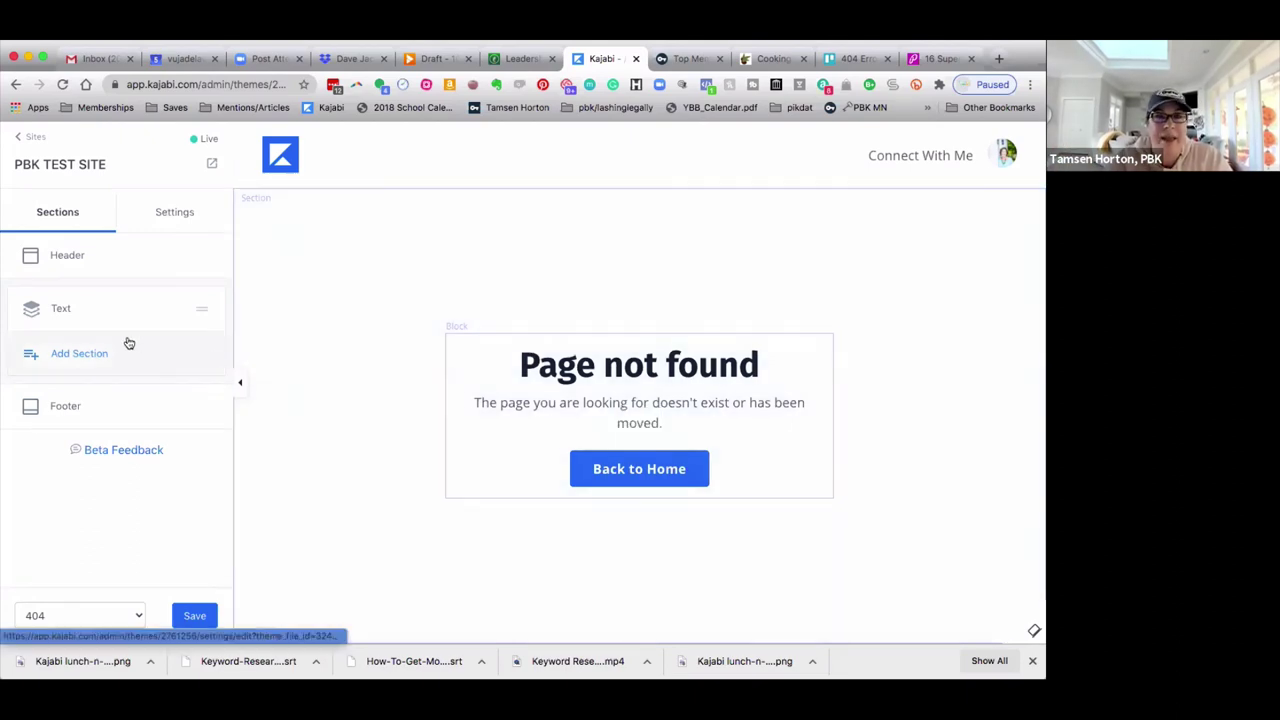
# - Start adding a section to the 404 page and look through the available section types
pyautogui.click(76, 356)
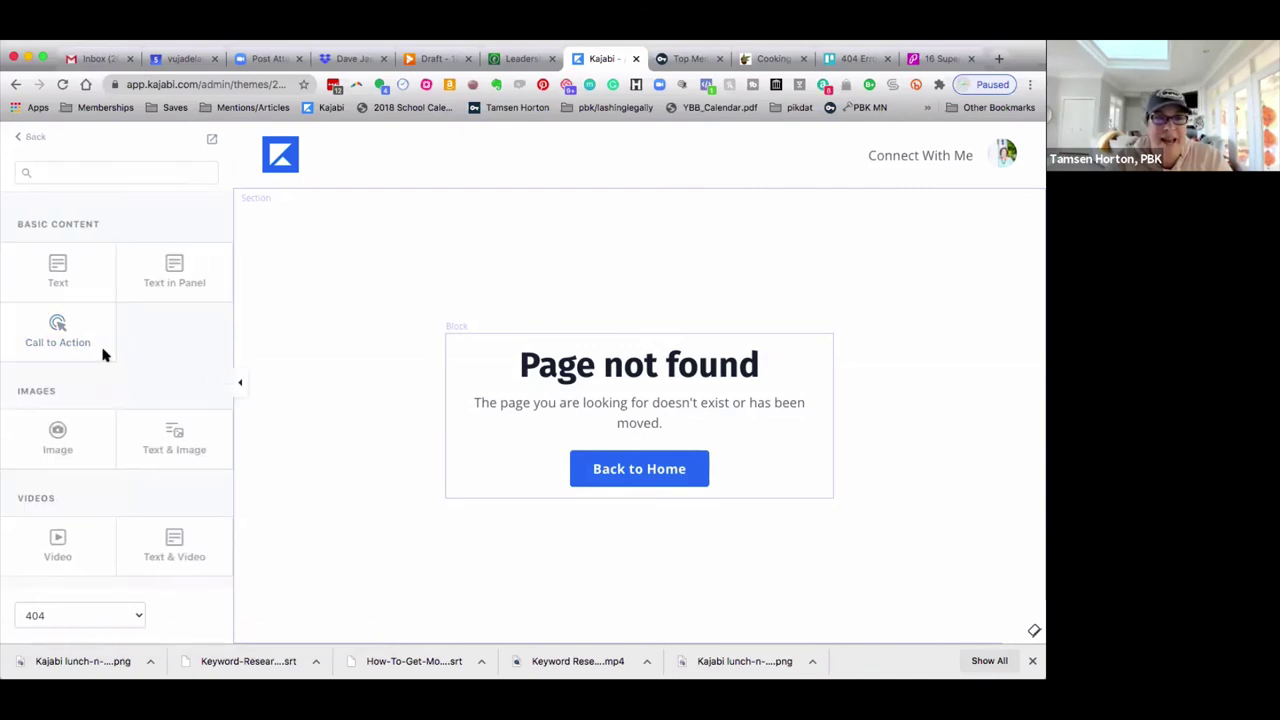
pyautogui.scroll(-2, 165, 361)
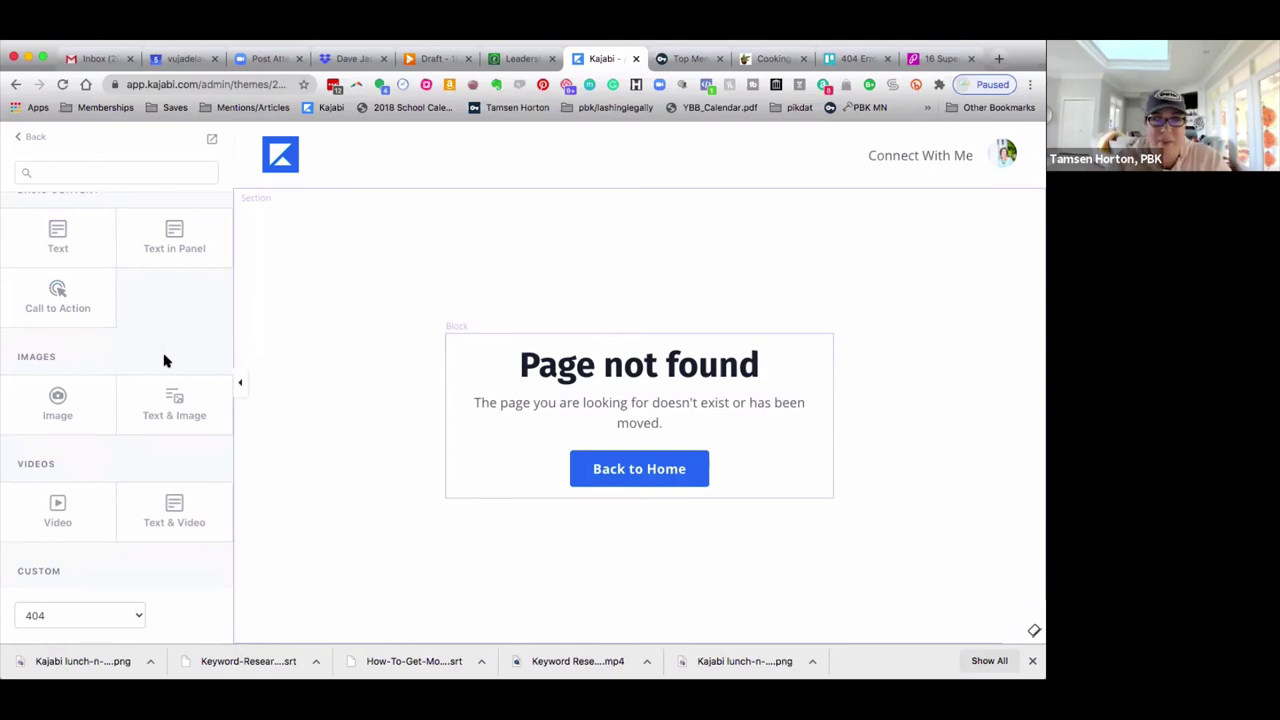
pyautogui.scroll(-3, 165, 361)
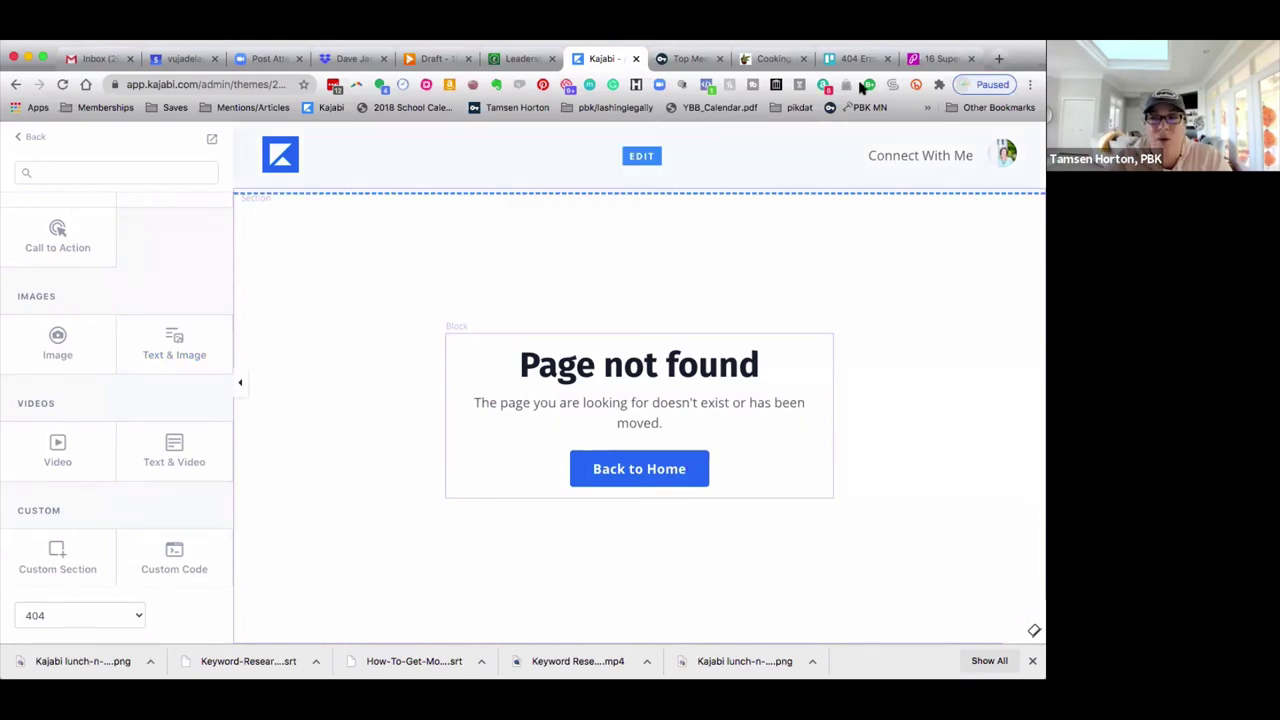
# - Switch to the PageCloud article and review the Distilled 404 page example
pyautogui.click(930, 58)
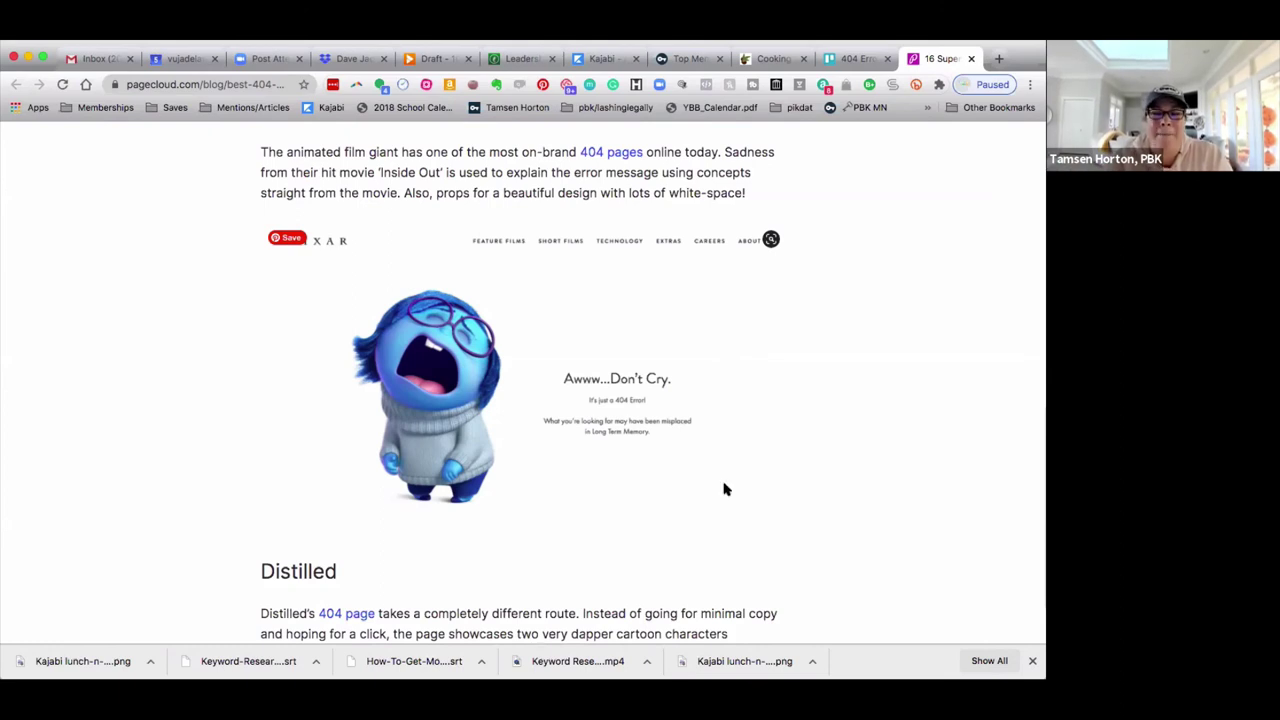
pyautogui.scroll(-4, 726, 489)
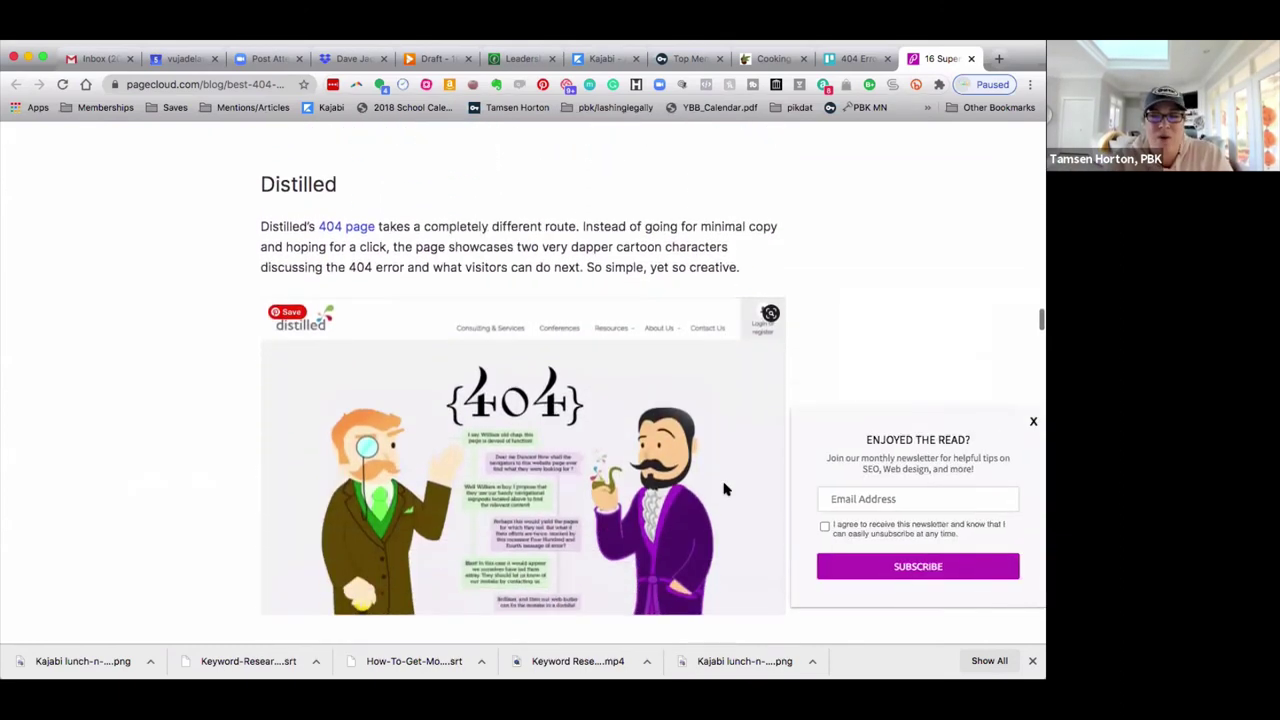
pyautogui.scroll(-1, 726, 489)
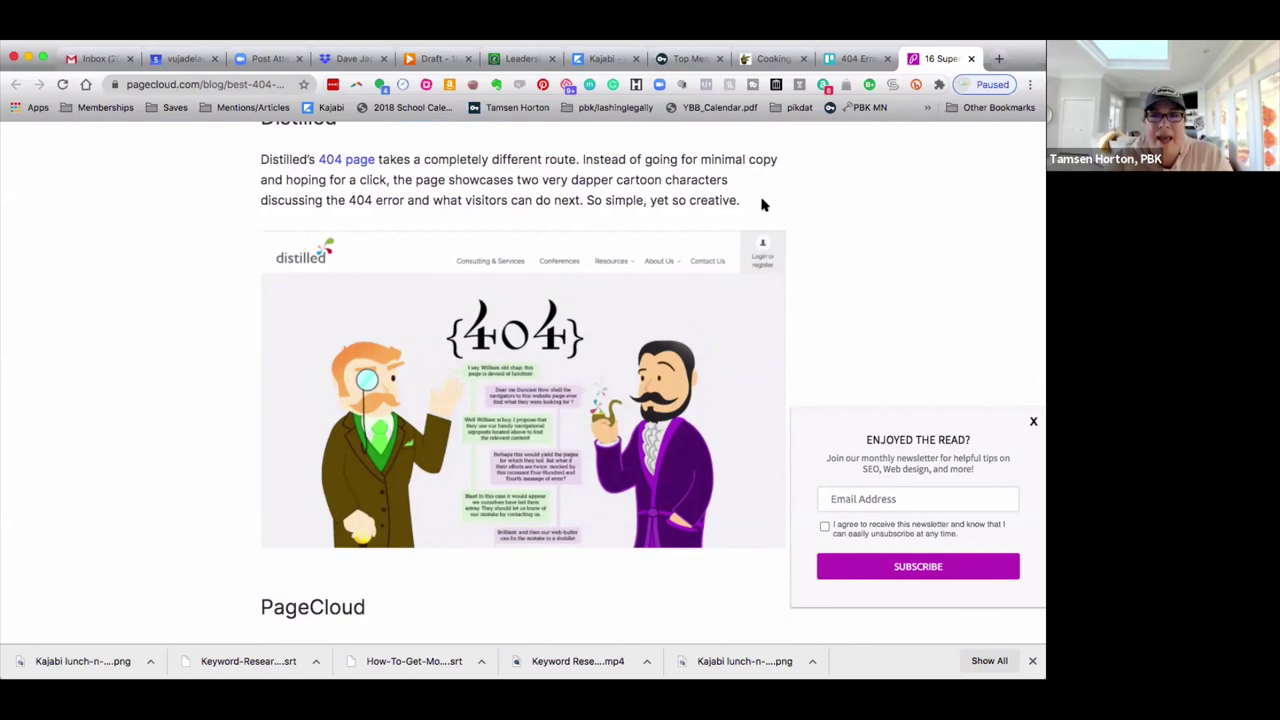
# - Return to the Kajabi page editor and add a Call to Action section to the 404 page
pyautogui.click(599, 60)
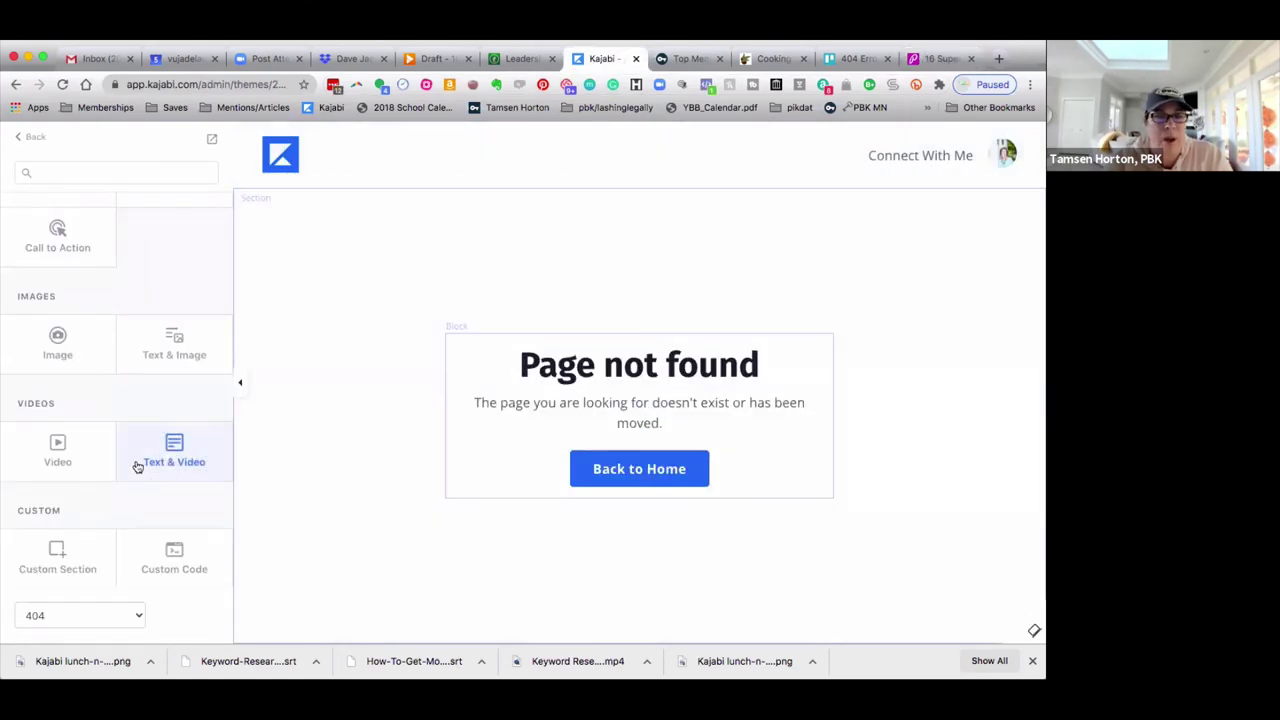
pyautogui.click(60, 228)
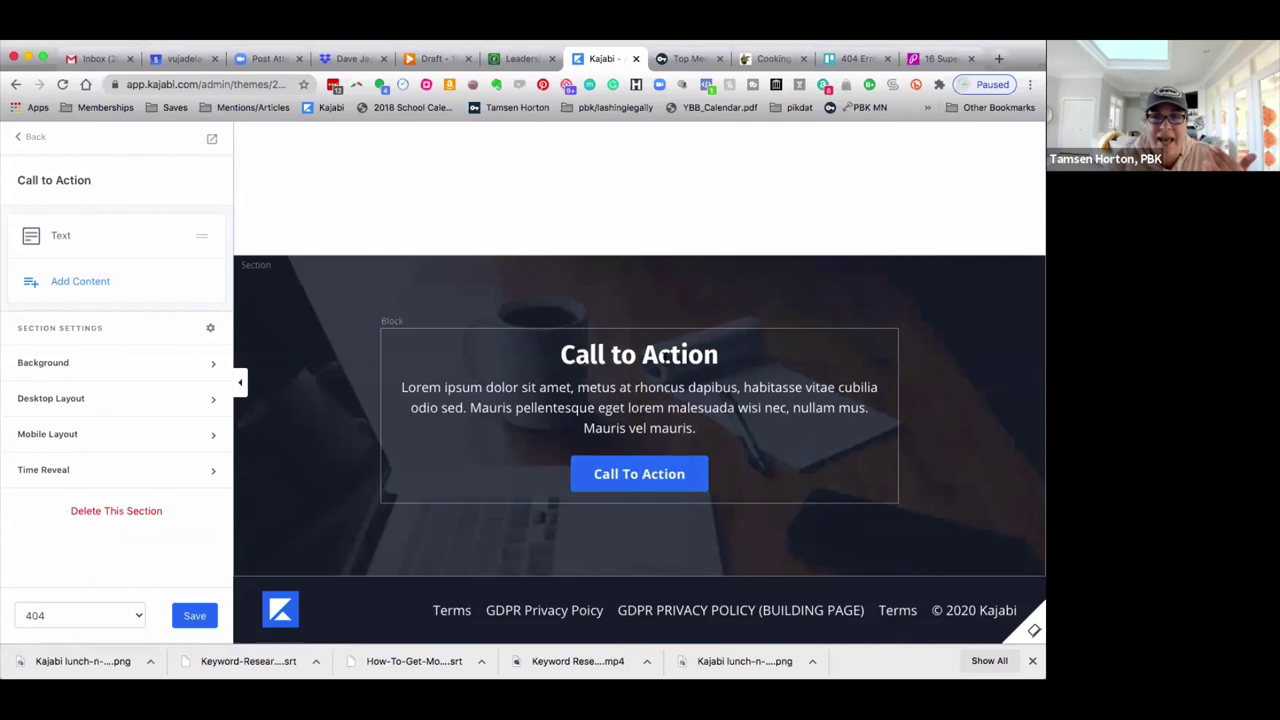
# - Replace the Call to Action section's heading with "Trying to get into your library" and save the page
pyautogui.click(665, 360)
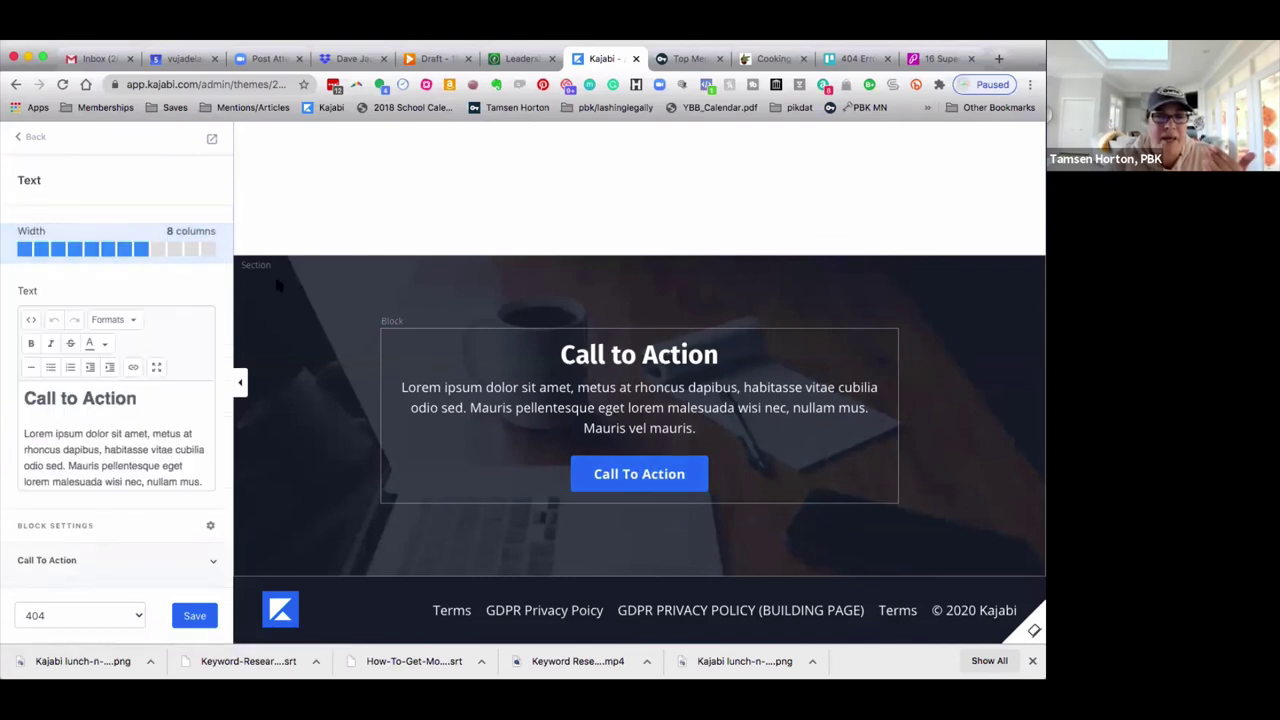
pyautogui.click(23, 398)
pyautogui.write('Trying to ')
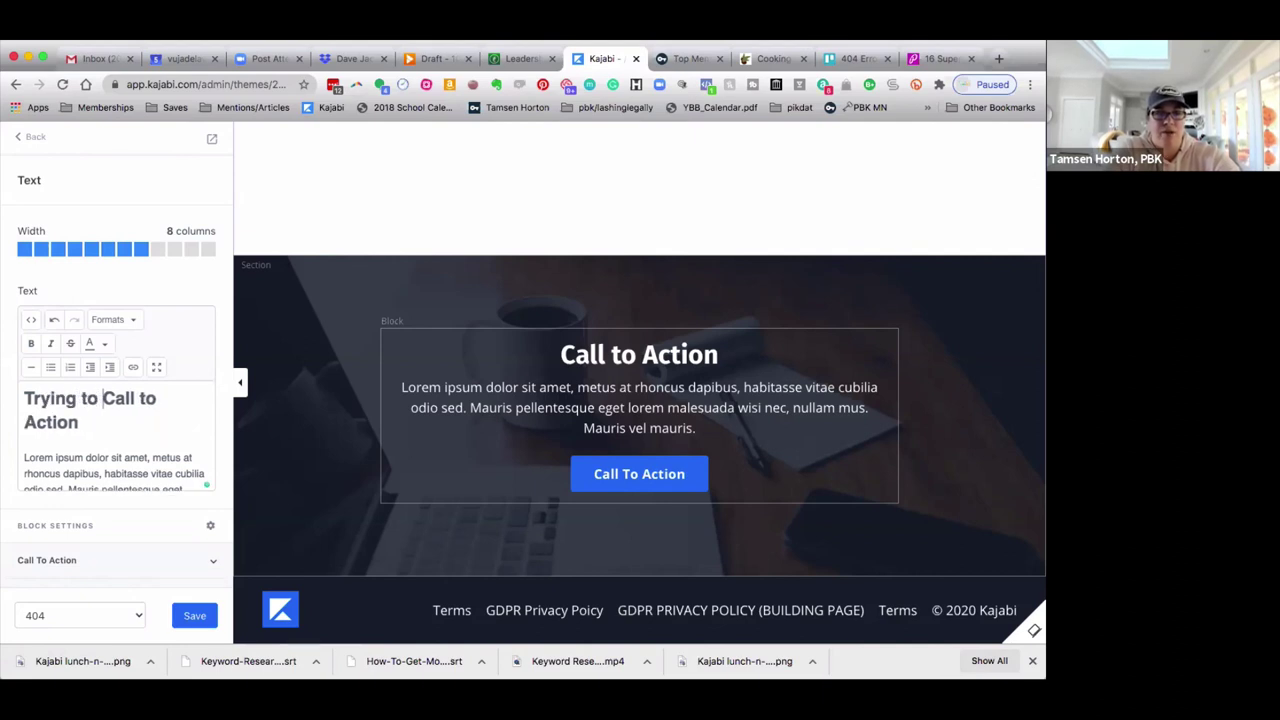
pyautogui.write('get into your ')
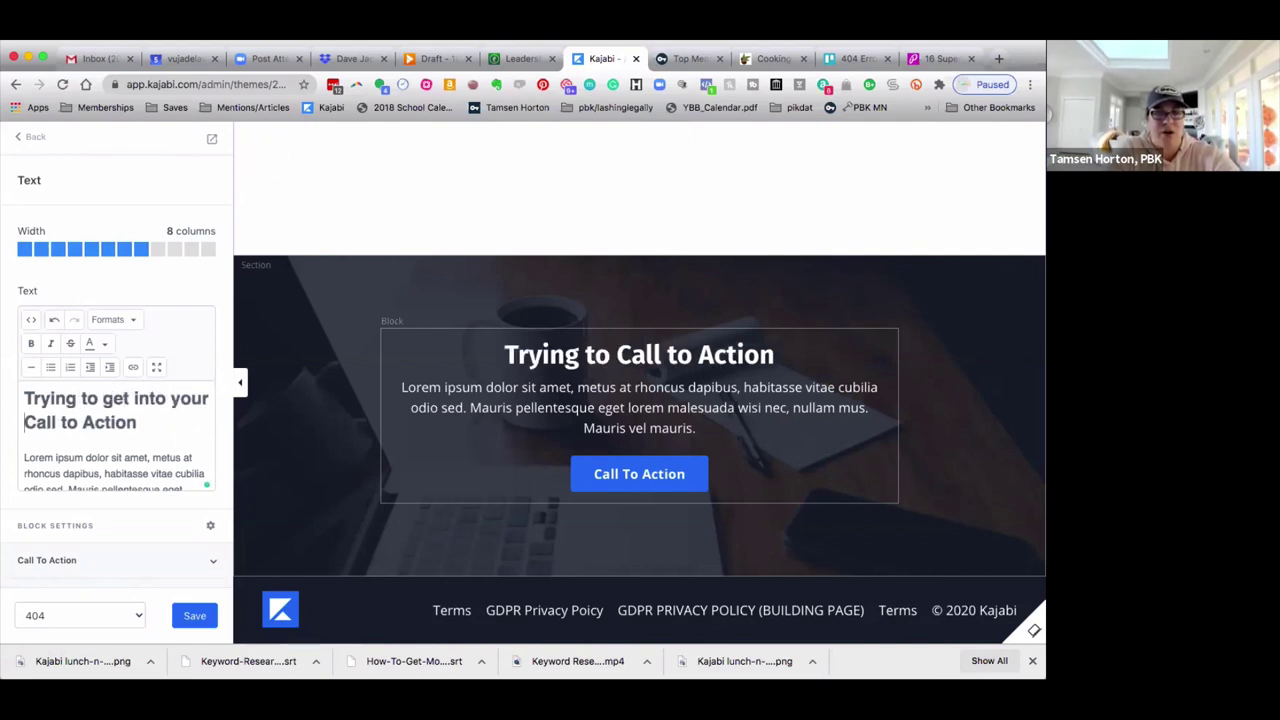
pyautogui.write('library')
pyautogui.press('Delete')
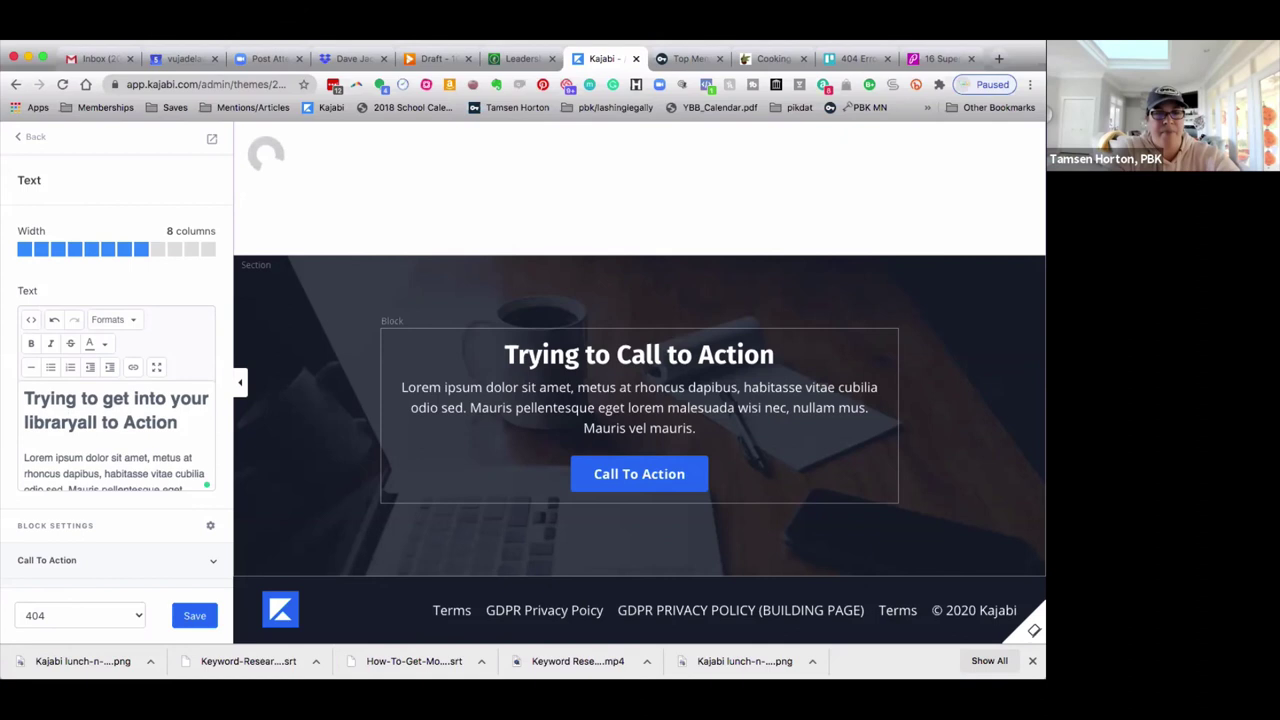
pyautogui.press('Delete')
pyautogui.press('Delete')
pyautogui.press('Delete')
pyautogui.press('Delete')
pyautogui.press('Delete')
pyautogui.press('Delete')
pyautogui.press('Delete')
pyautogui.press('Delete')
pyautogui.press('Delete')
pyautogui.press('Delete')
pyautogui.press('Delete')
pyautogui.press('Delete')
pyautogui.press('Delete')
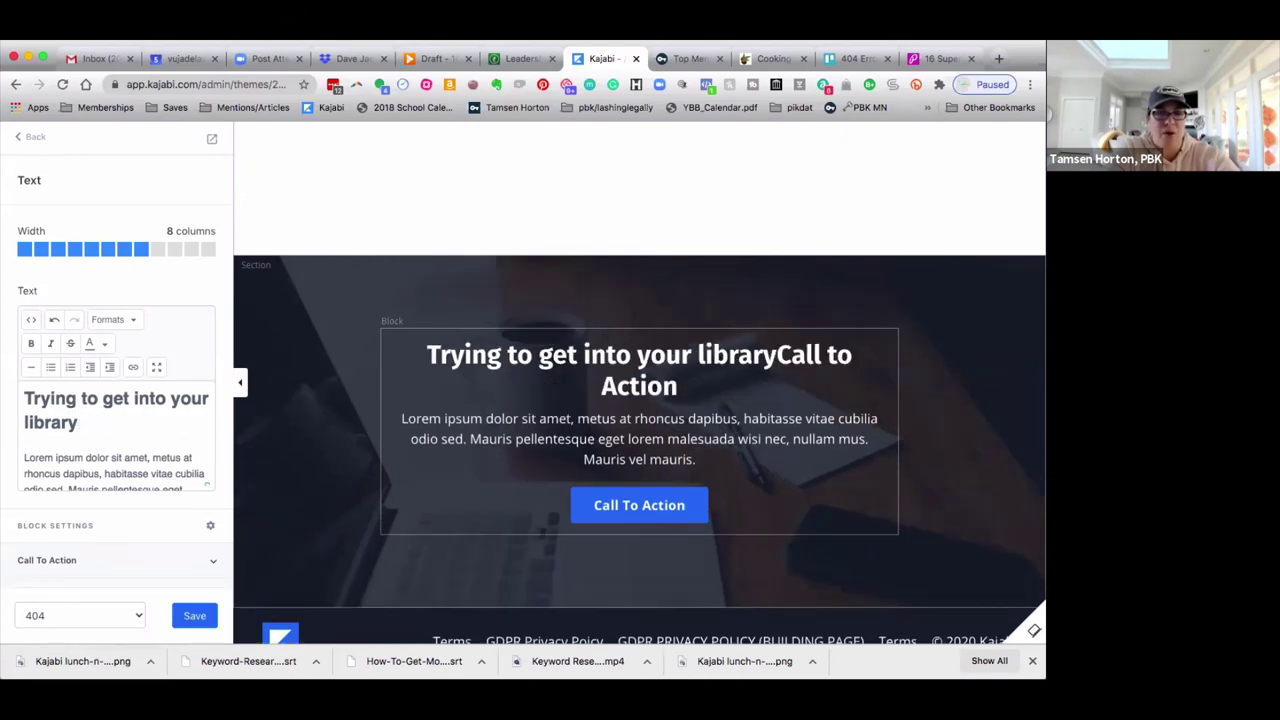
pyautogui.click(194, 615)
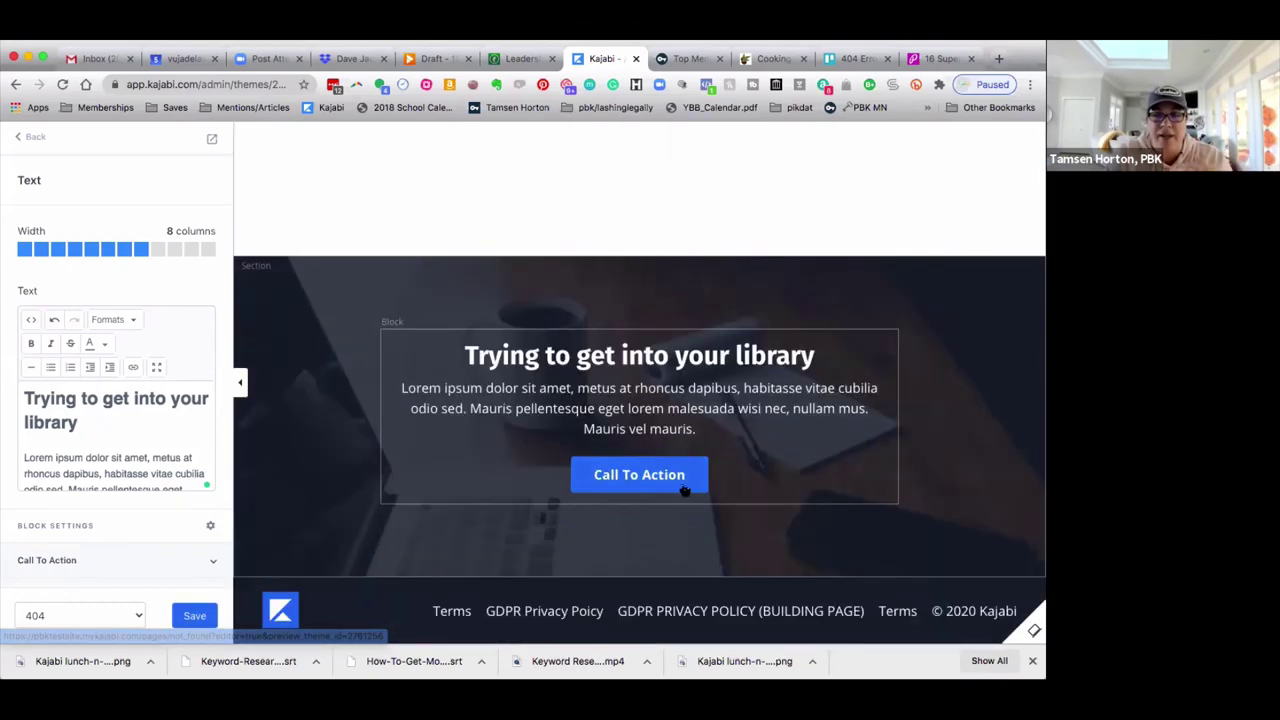
# - Change the call-to-action button's text to "Login Now"
pyautogui.click(623, 471)
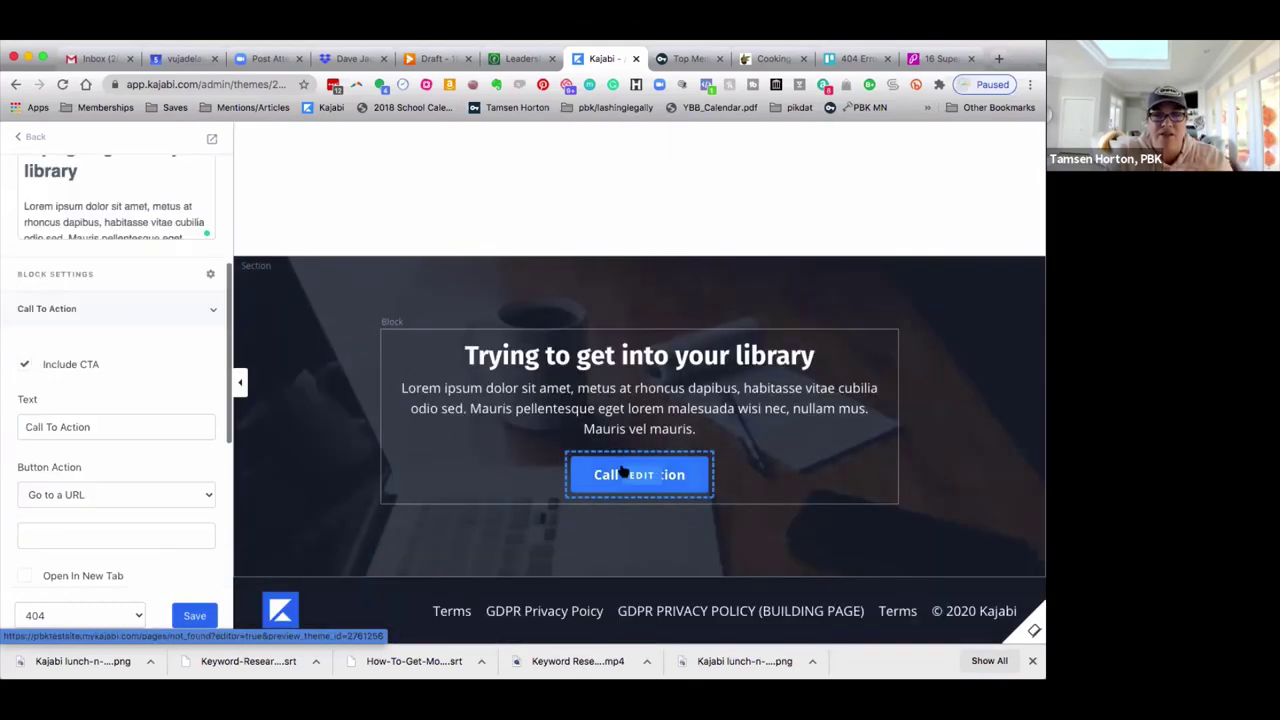
pyautogui.click(96, 427)
pyautogui.press('super+a')
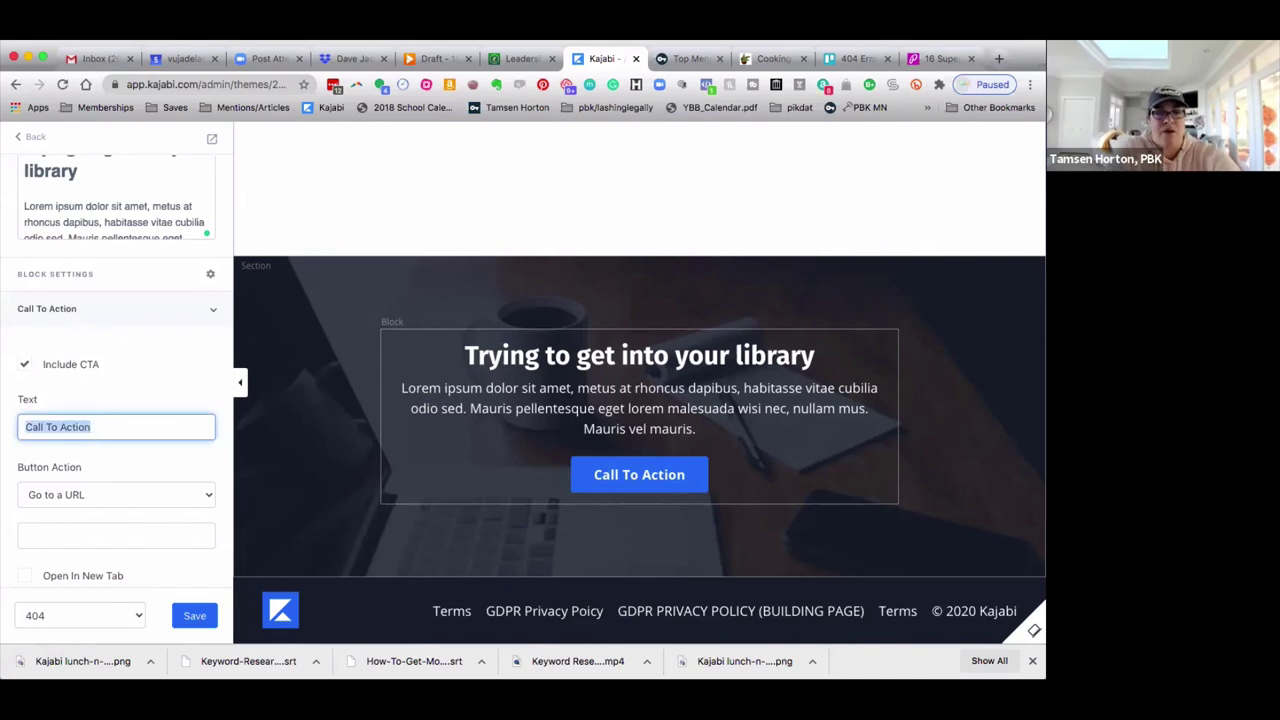
pyautogui.write('Login Now')
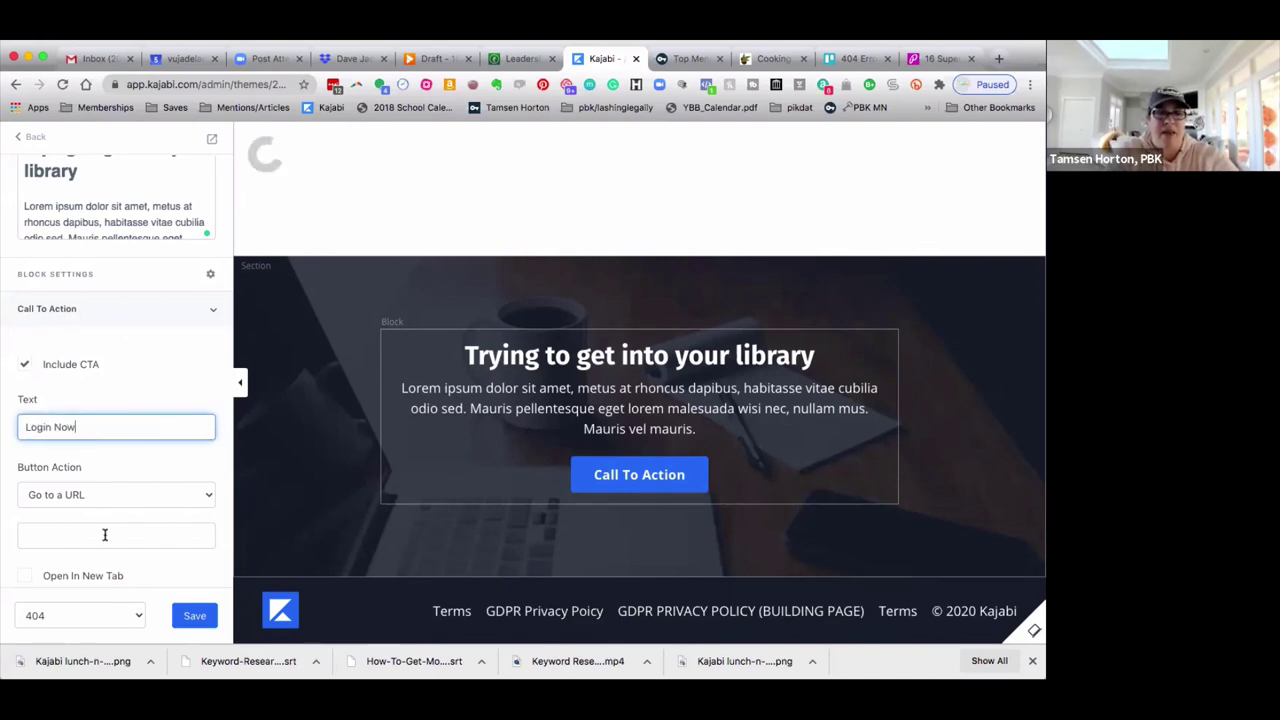
# - Link the Login Now button to the website's /login URL, set it to open in a new tab, and save the page
pyautogui.click(104, 535)
pyautogui.write('https://')
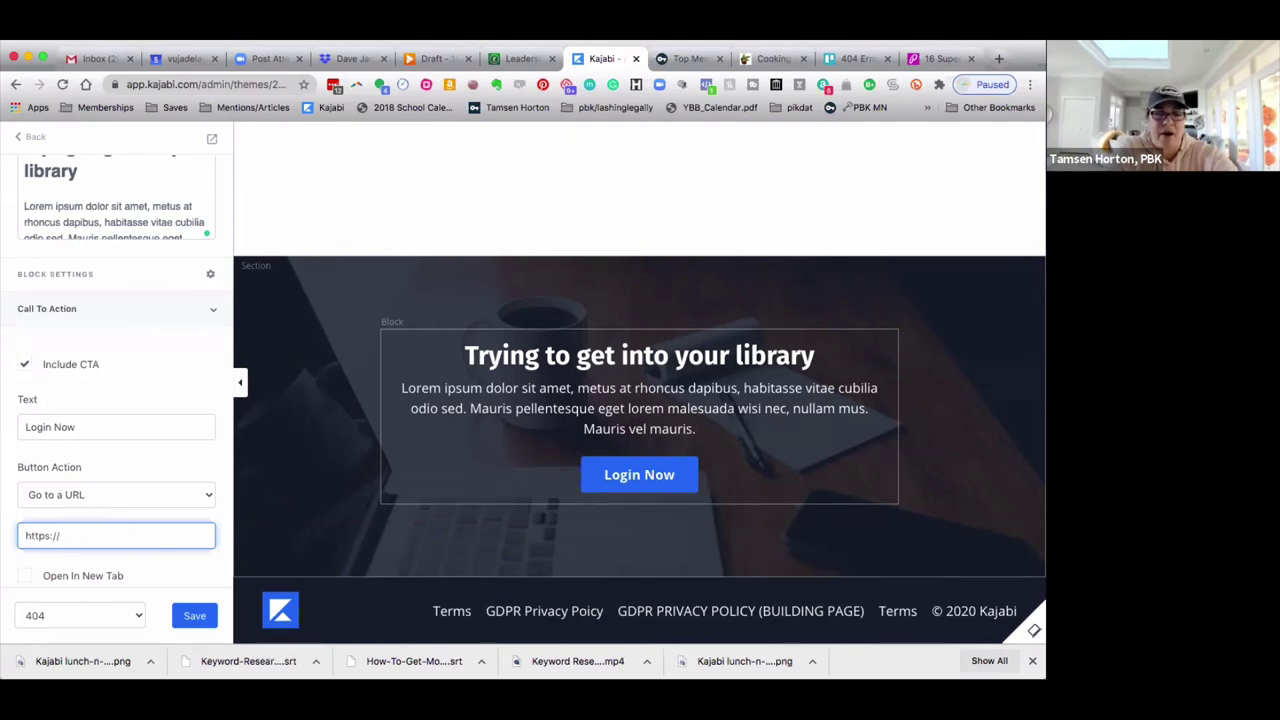
pyautogui.write('www.tamsenho')
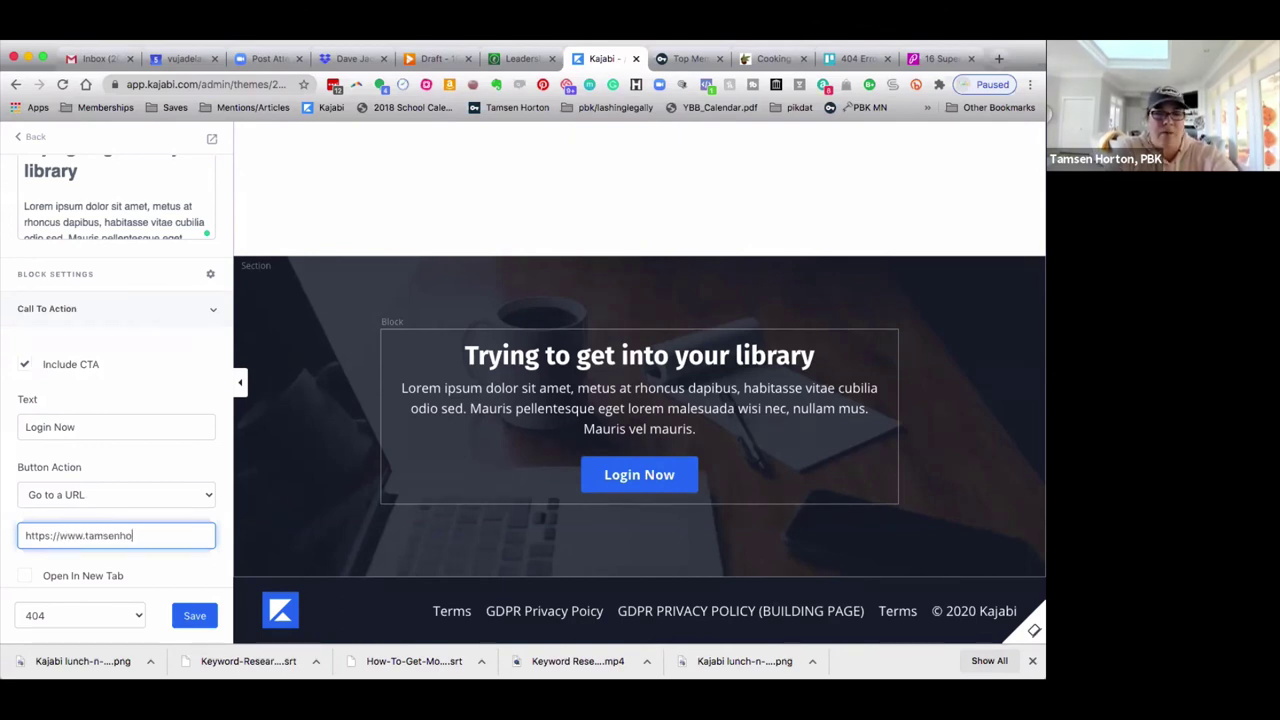
pyautogui.write('rton.com/login')
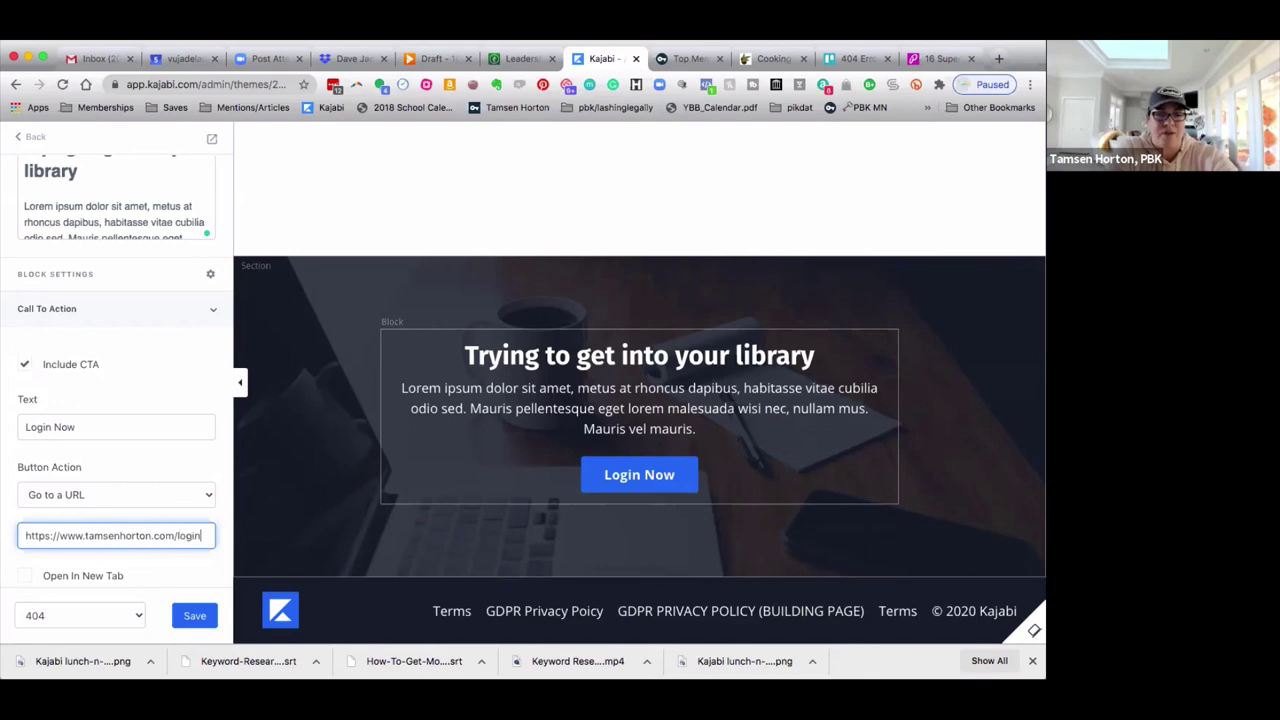
pyautogui.click(27, 578)
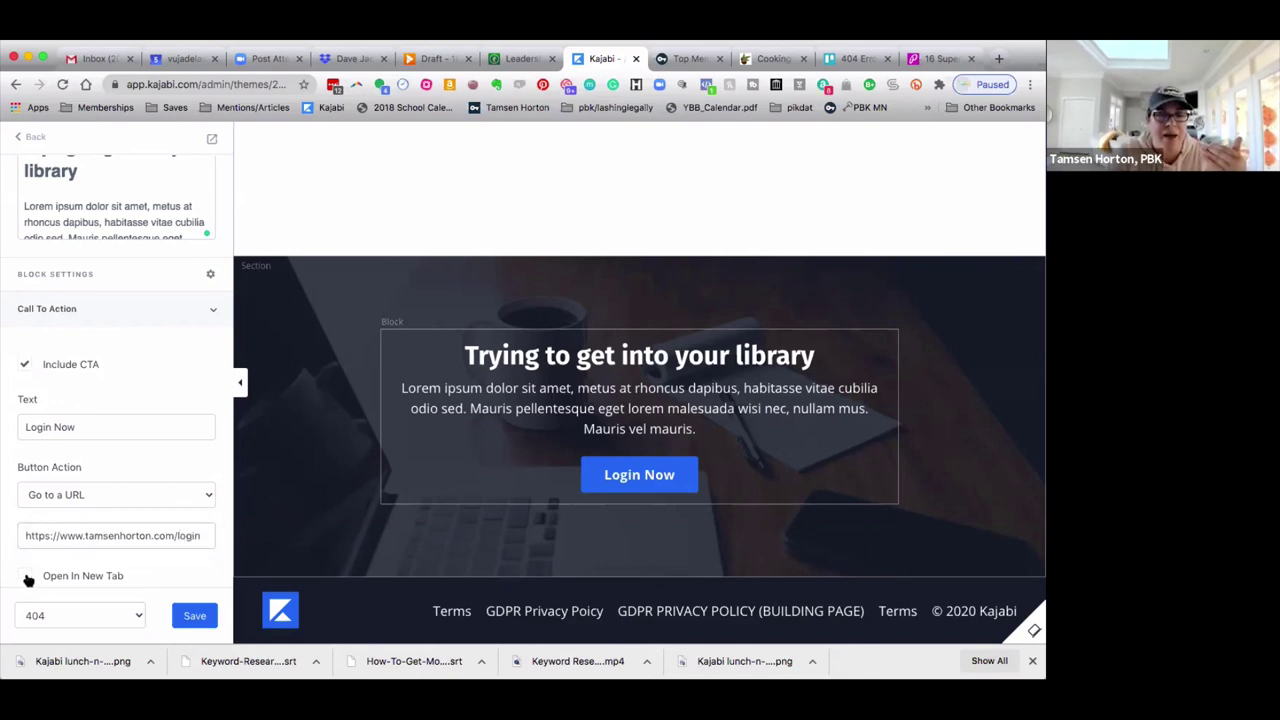
pyautogui.scroll(-3, 114, 530)
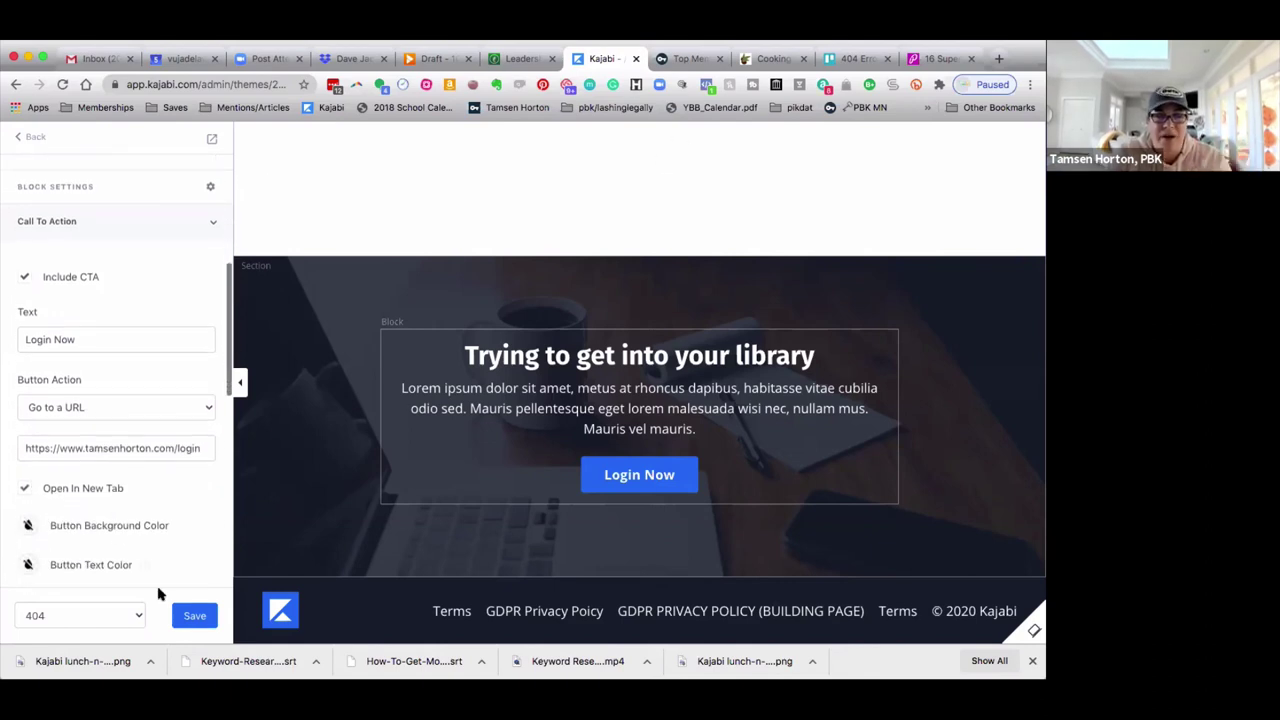
pyautogui.click(193, 617)
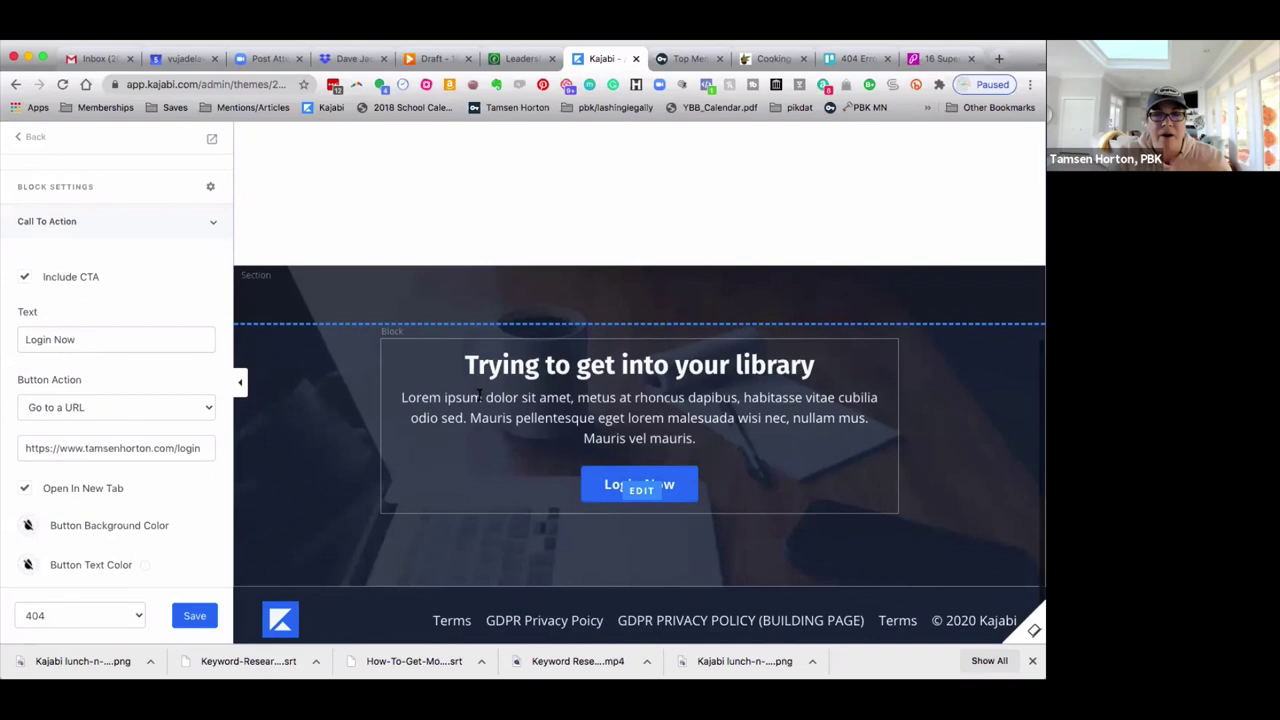
# - Add a Custom Section below the Call to Action section on the 404 page and open its choice of content blocks
pyautogui.click(35, 137)
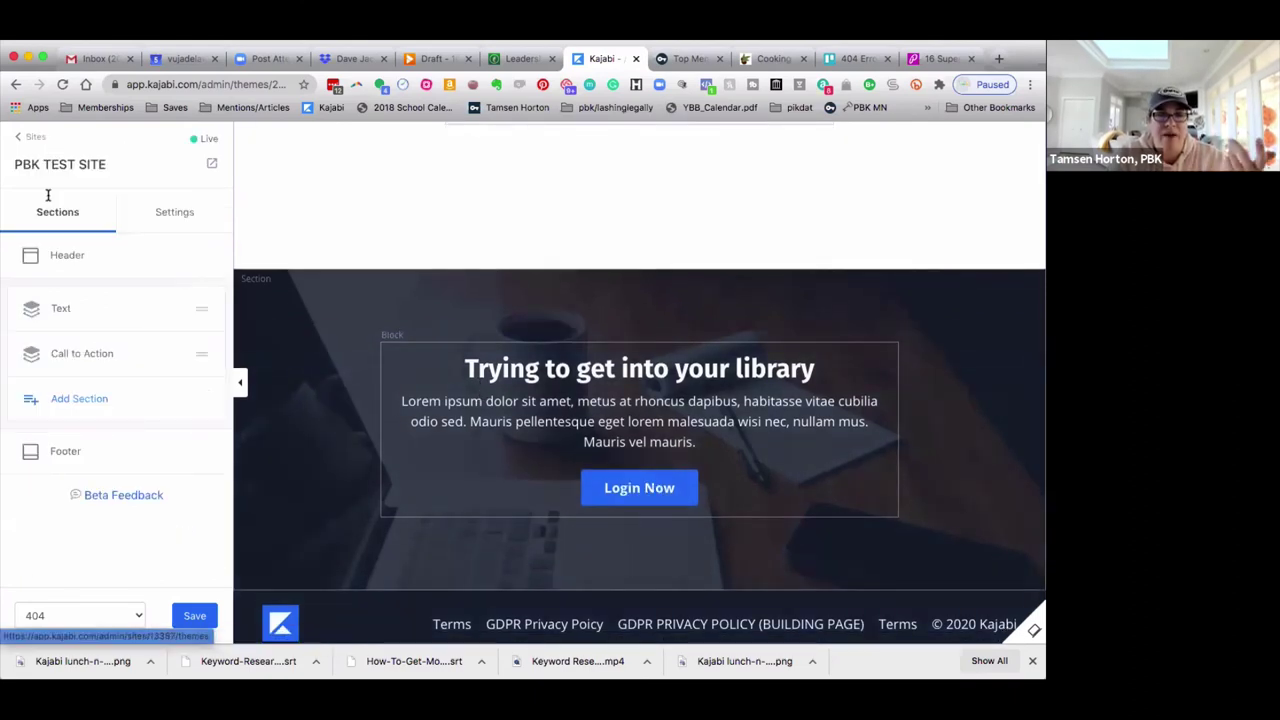
pyautogui.click(91, 398)
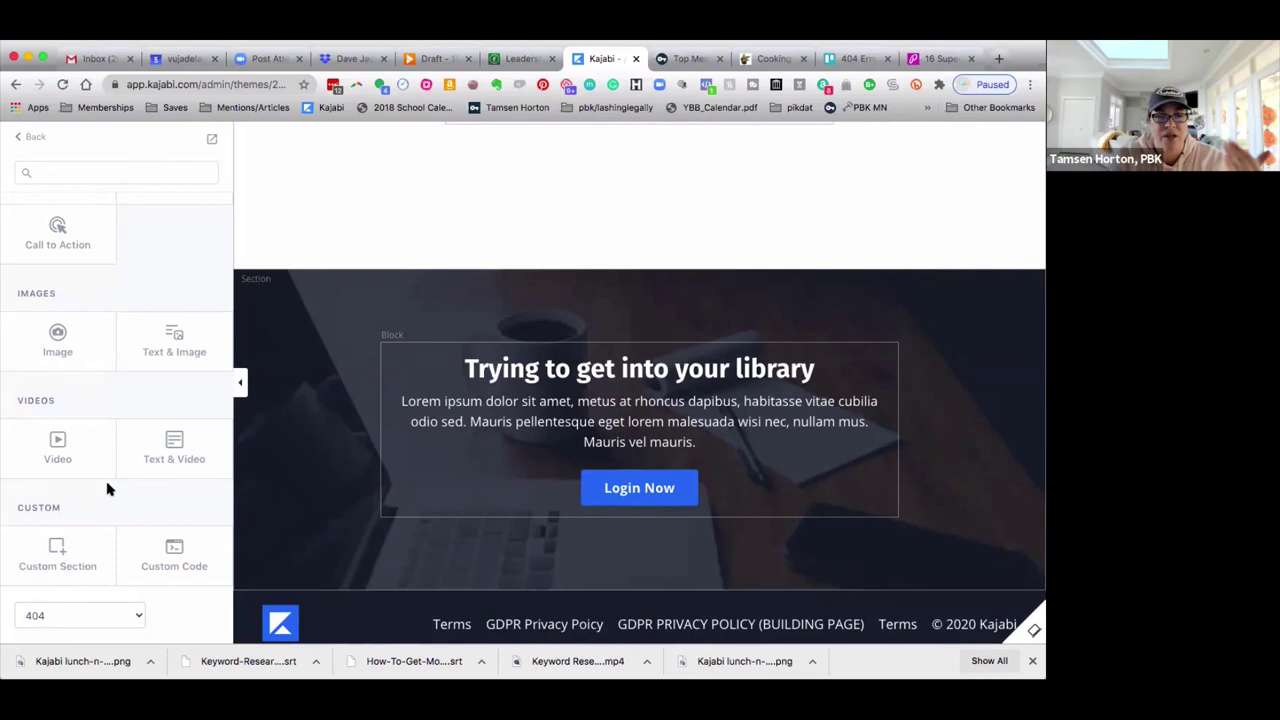
pyautogui.click(58, 549)
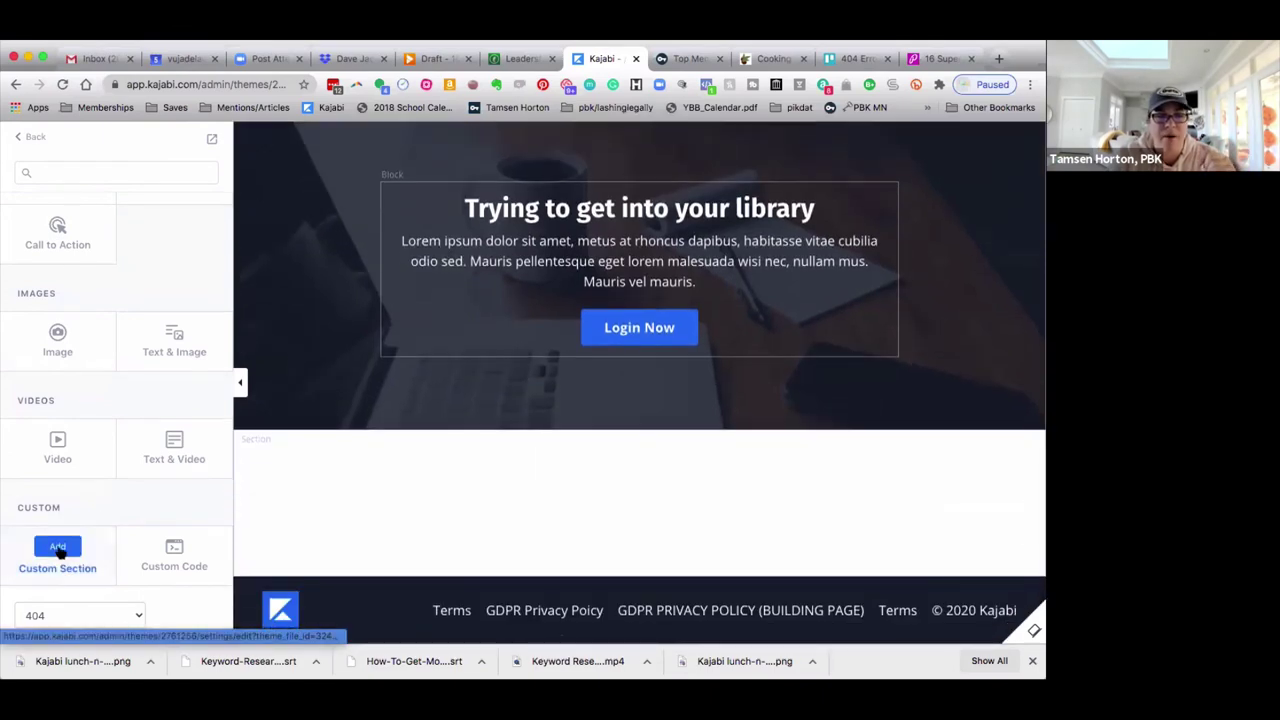
pyautogui.click(58, 548)
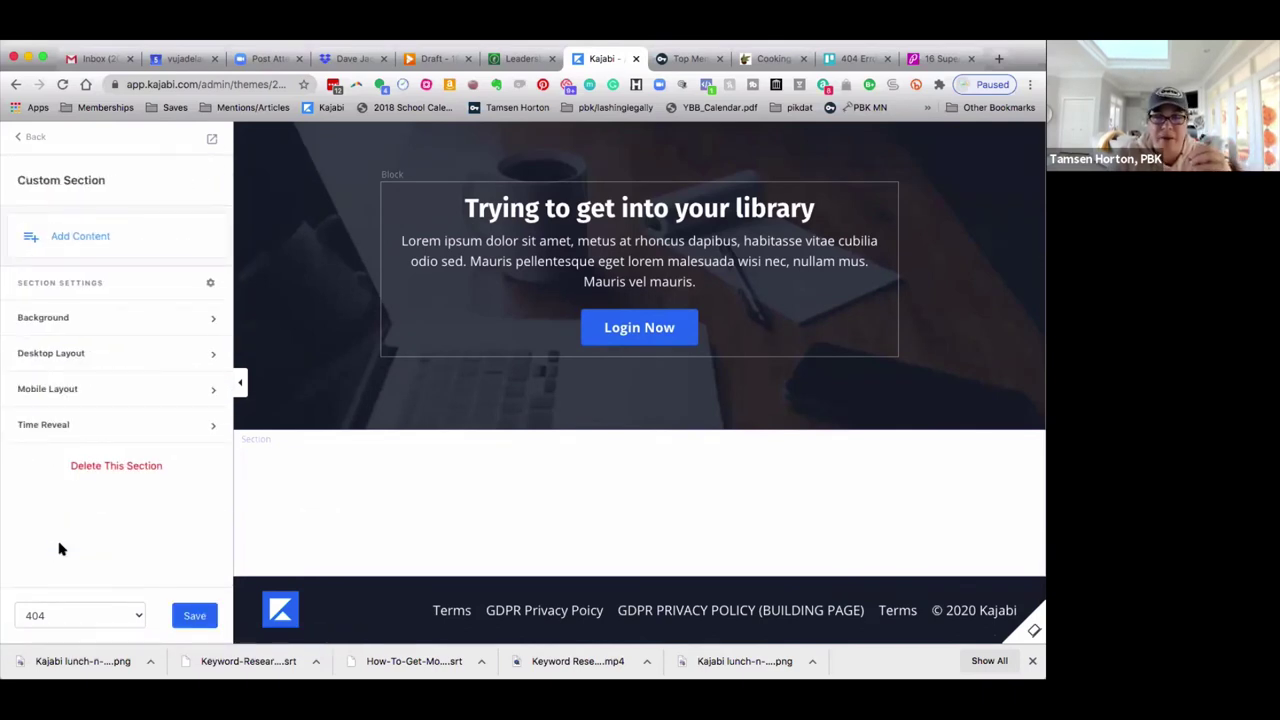
pyautogui.click(79, 237)
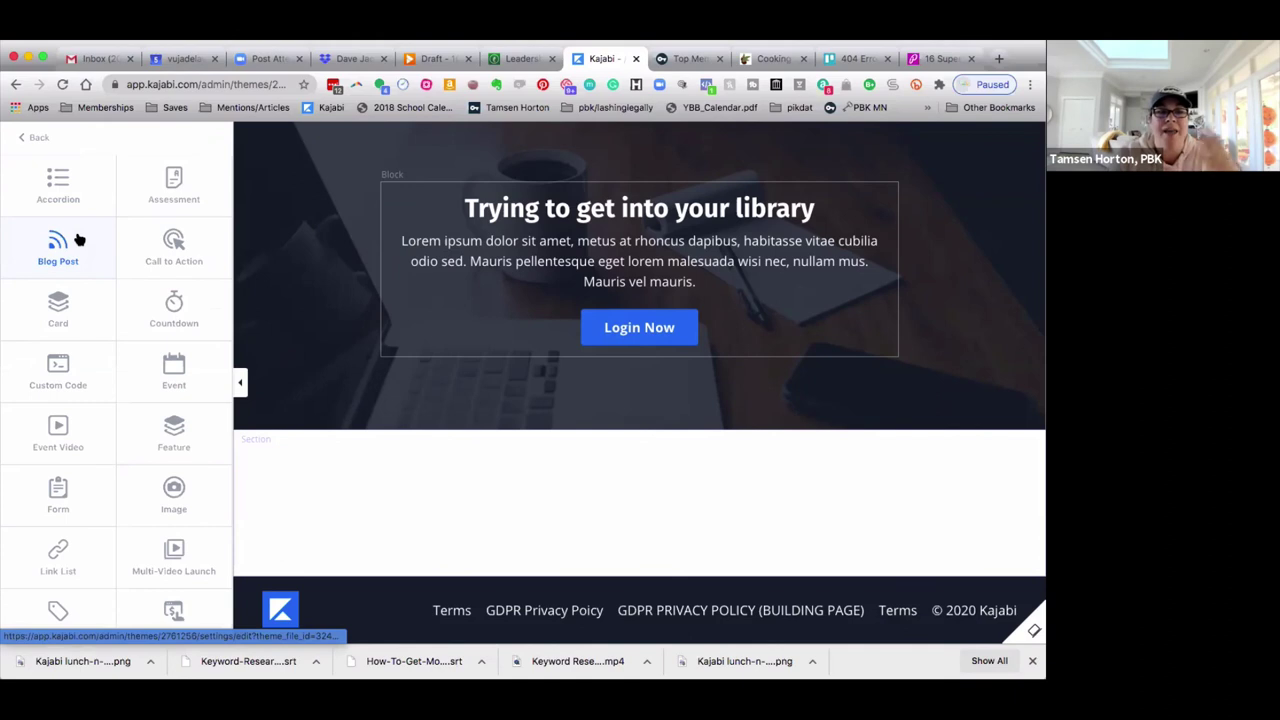